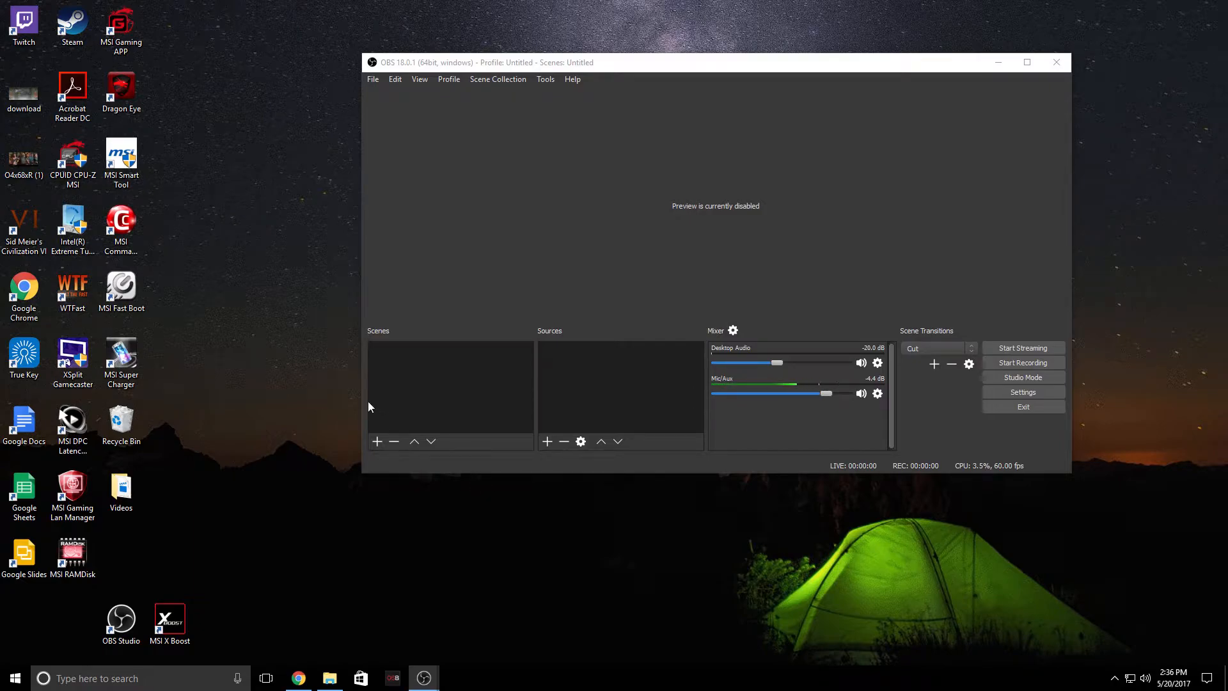
Add a new scene named Scene 2
{"action": "left_click", "coordinate": [377, 441]}
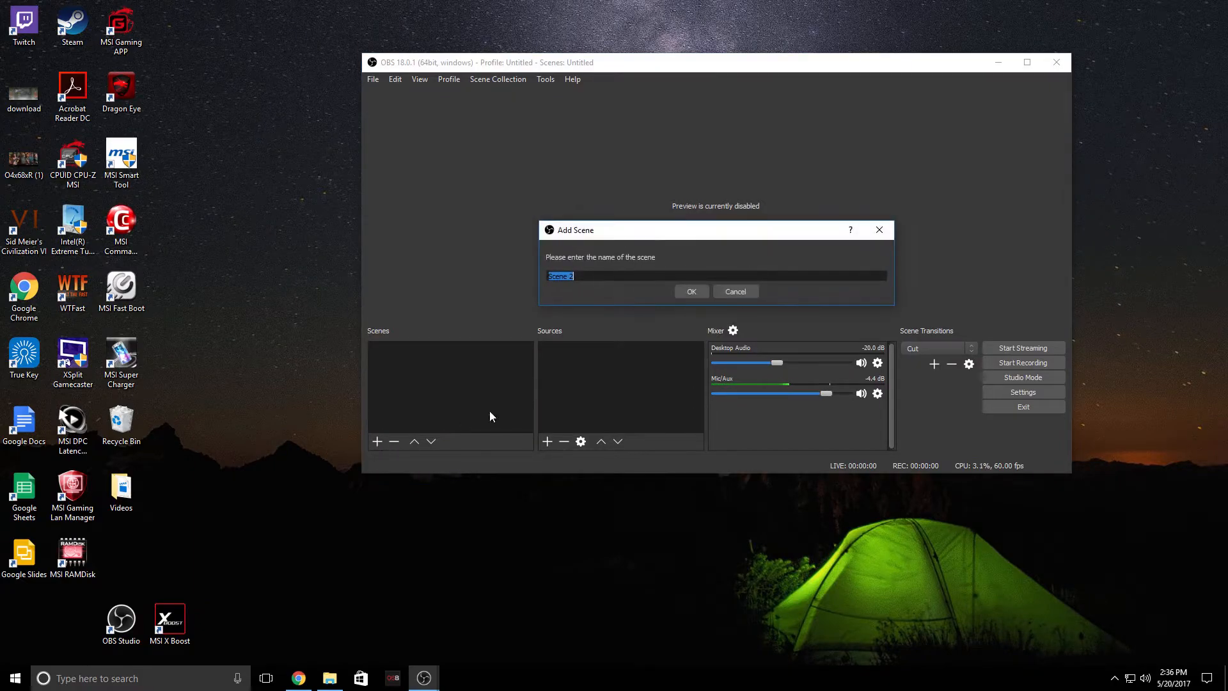
{"action": "left_click", "coordinate": [691, 291]}
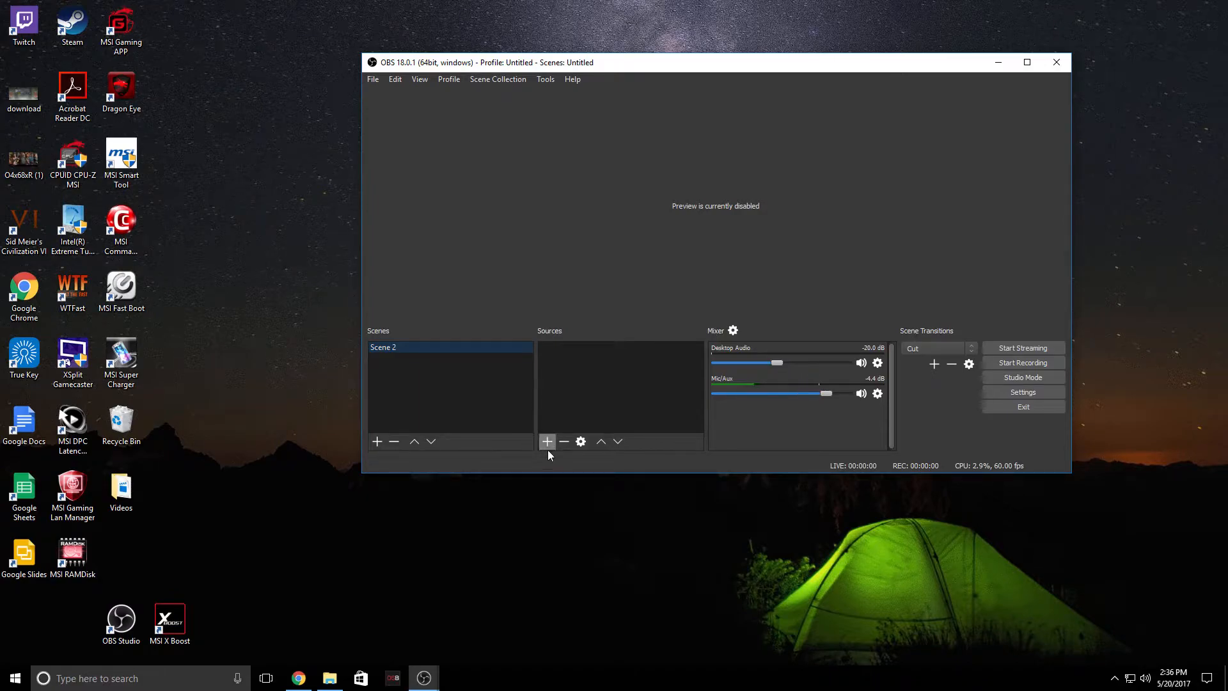
{"action": "left_click", "coordinate": [377, 442]}
{"action": "left_click", "coordinate": [743, 291]}
Add a Window Capture source to Scene 2 named ffsfded
{"action": "left_click", "coordinate": [544, 446]}
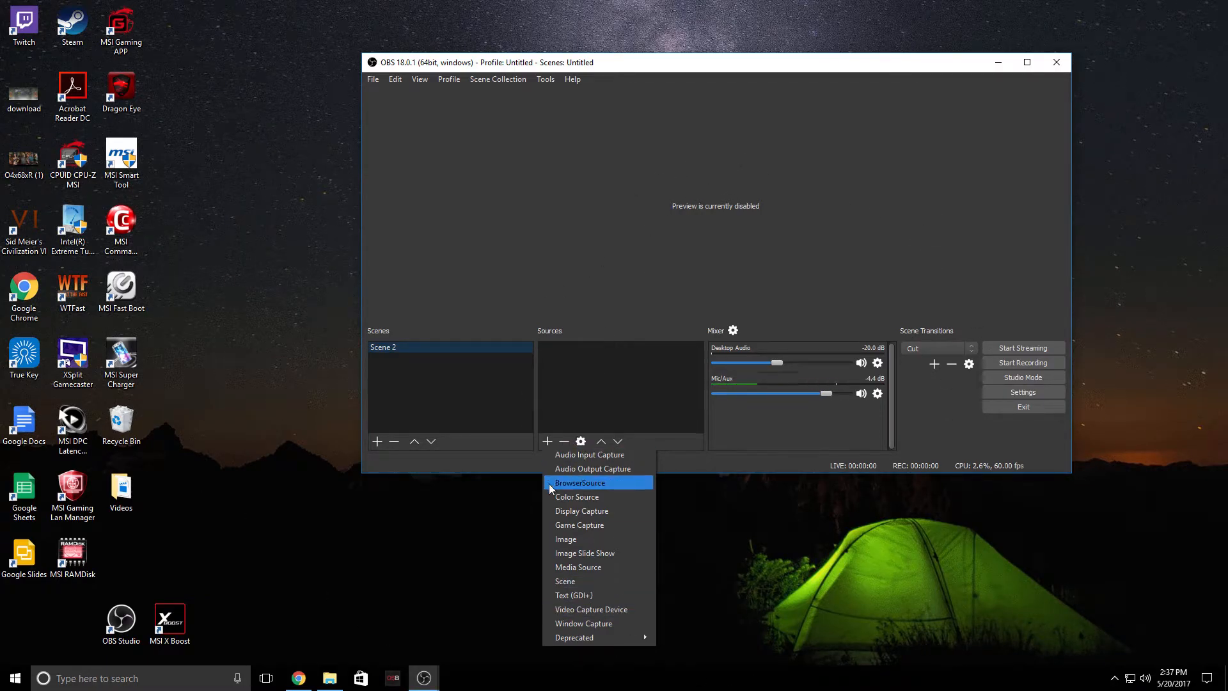
{"action": "left_click", "coordinate": [560, 624]}
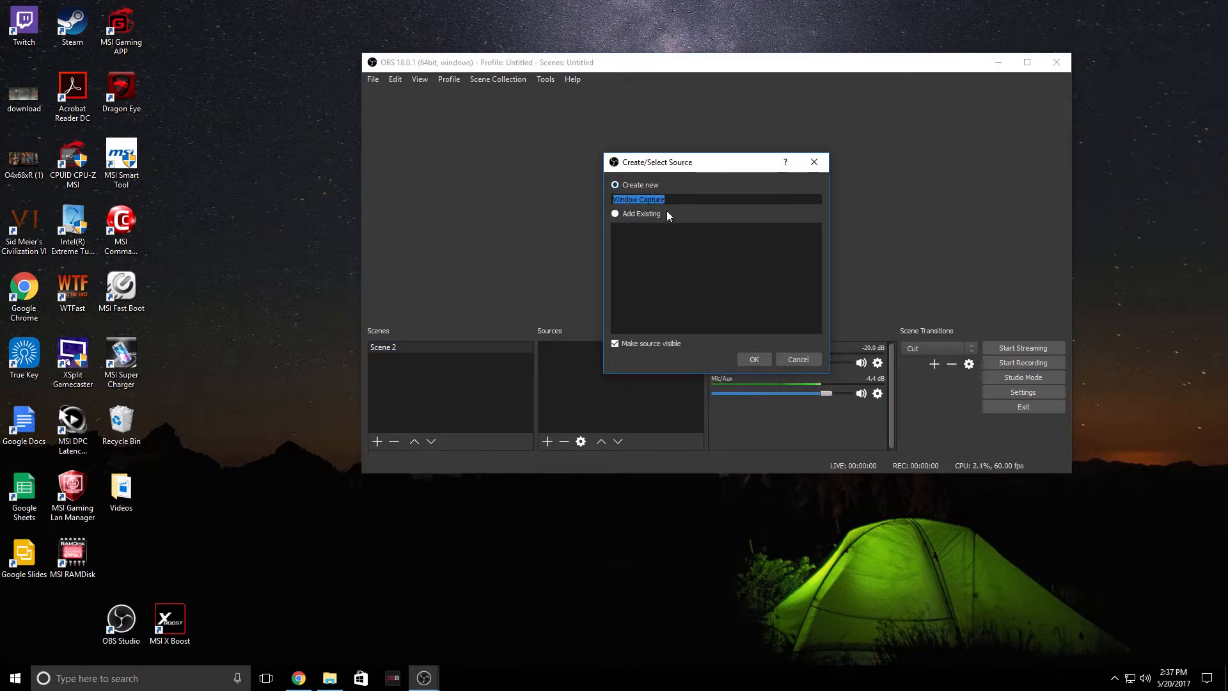
{"action": "type", "text": "ffsfded"}
{"action": "left_click", "coordinate": [769, 359]}
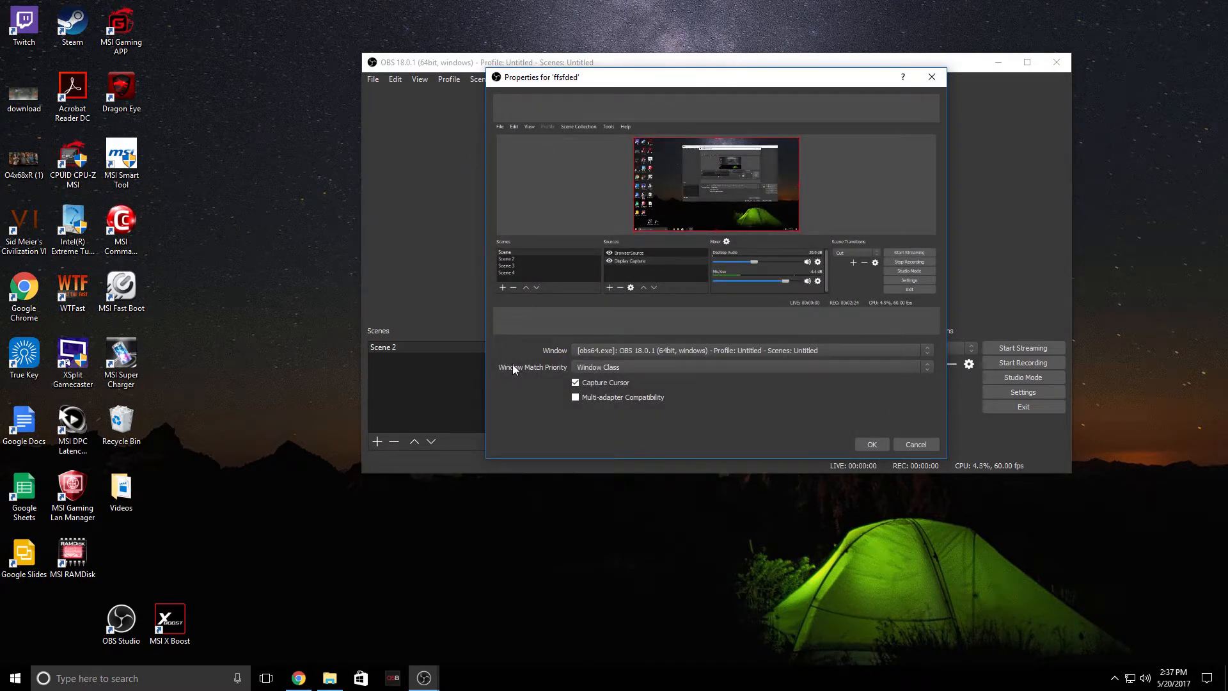
Set the capture source's window to the obs64.exe OBS window and confirm
{"action": "left_click", "coordinate": [607, 348]}
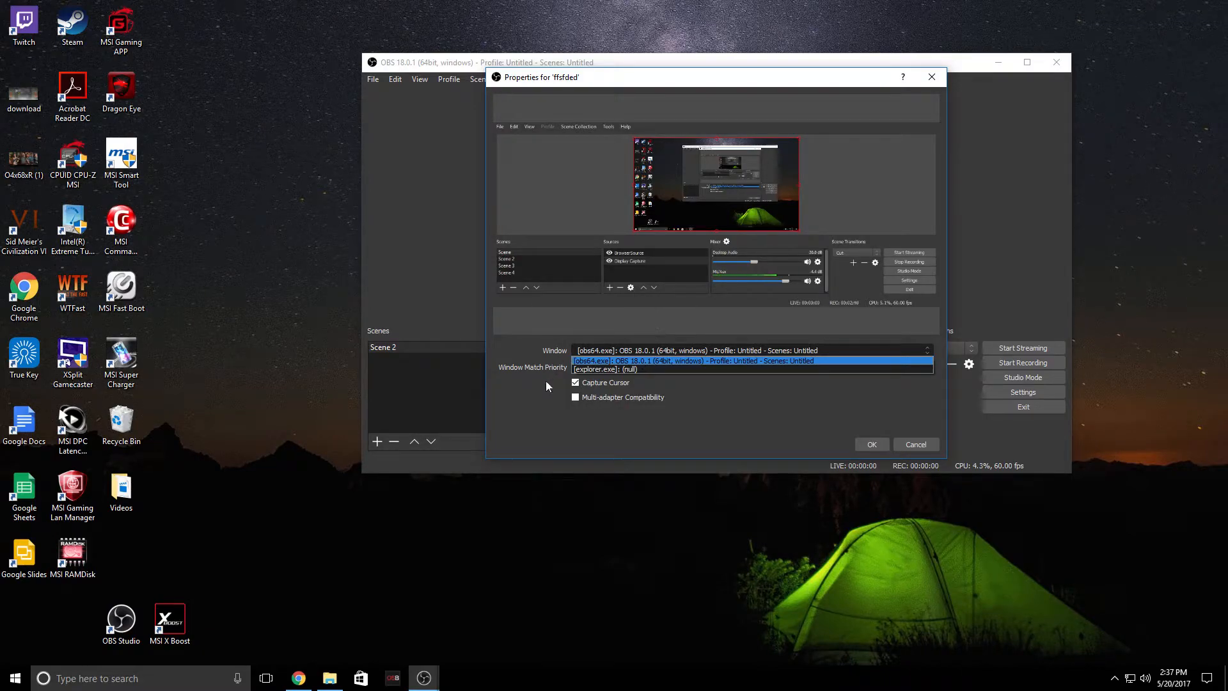
{"action": "left_click", "coordinate": [702, 361]}
{"action": "left_click", "coordinate": [878, 445]}
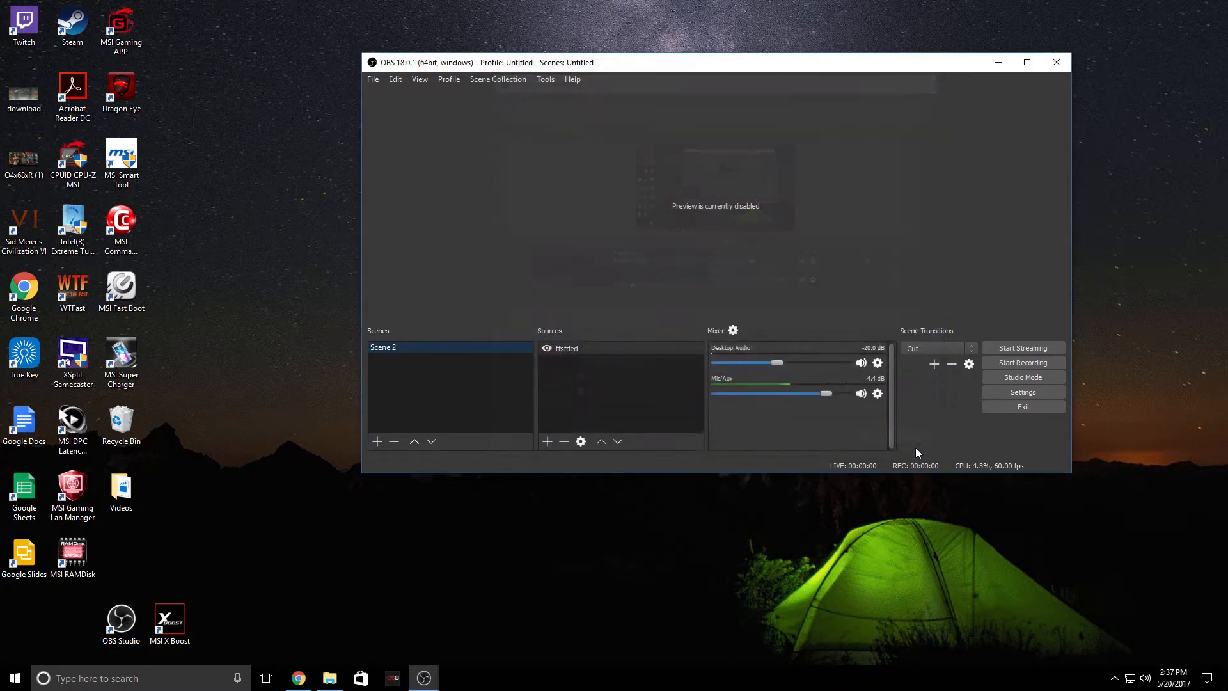
{"action": "right_click", "coordinate": [728, 228]}
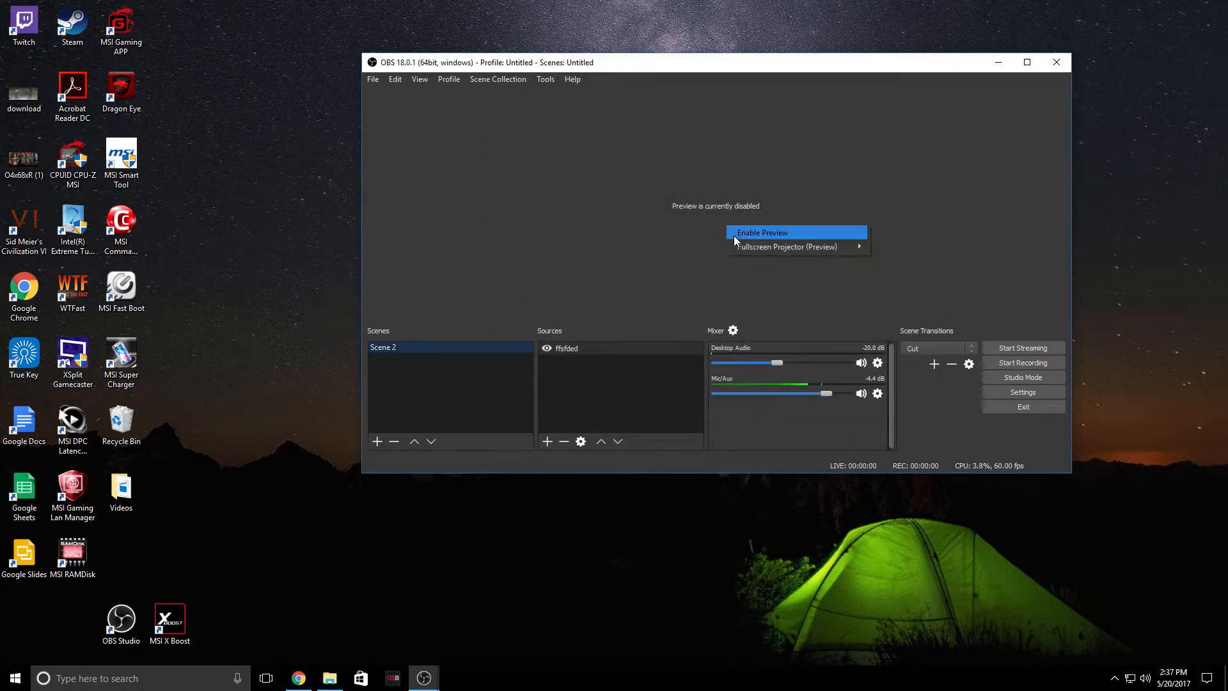
{"action": "mouse_move", "coordinate": [789, 250]}
{"action": "left_click", "coordinate": [631, 242]}
Open the ffsfded source's properties and review its window options before cancelling
{"action": "left_click", "coordinate": [584, 349]}
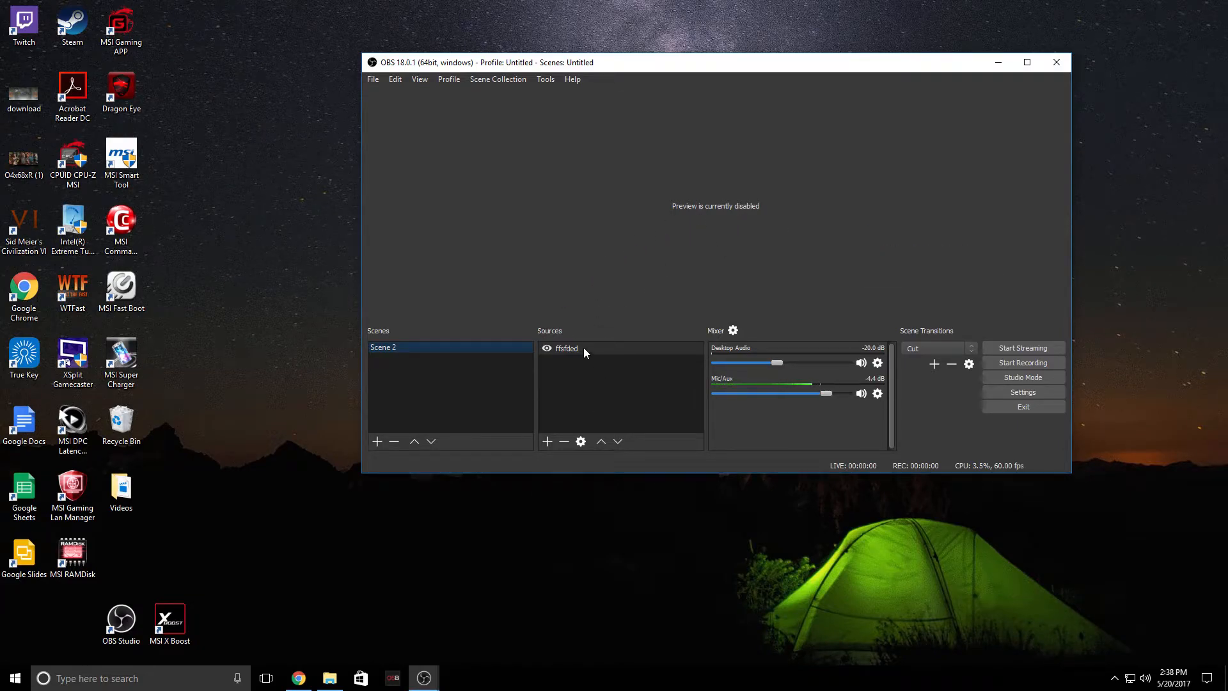
{"action": "right_click", "coordinate": [584, 349]}
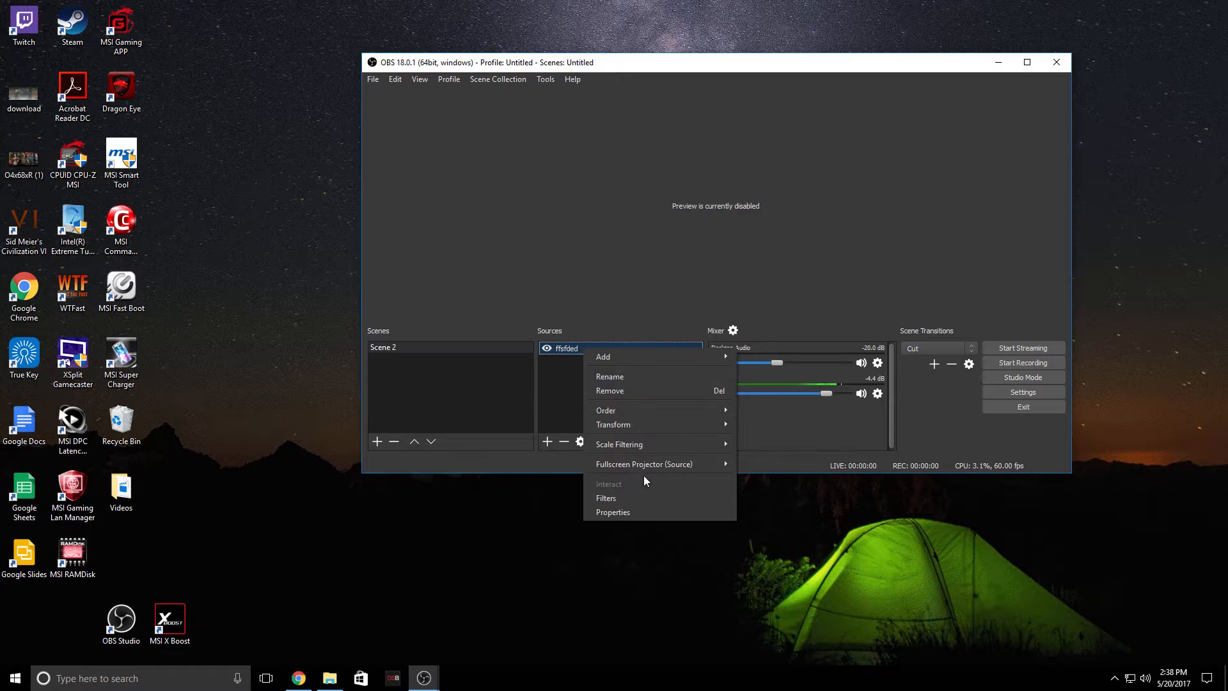
{"action": "left_click", "coordinate": [647, 512]}
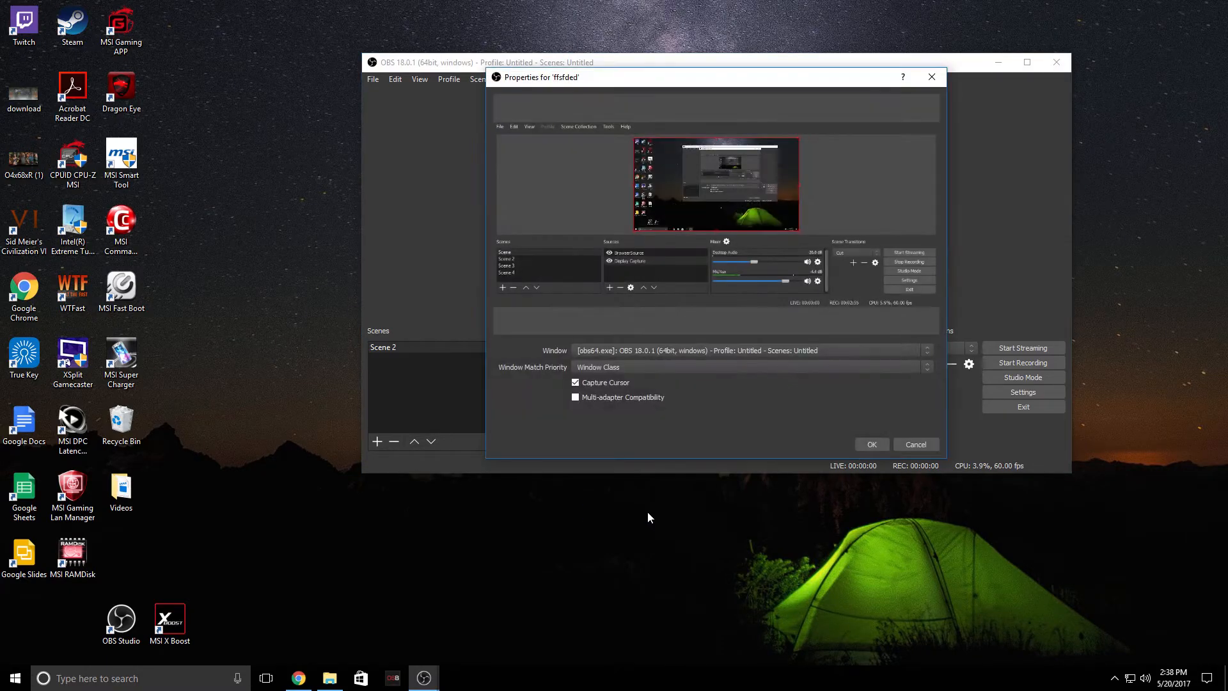
{"action": "left_click", "coordinate": [725, 352]}
{"action": "left_click", "coordinate": [725, 369]}
{"action": "left_click", "coordinate": [726, 348]}
{"action": "left_click", "coordinate": [723, 362]}
{"action": "left_click", "coordinate": [912, 450]}
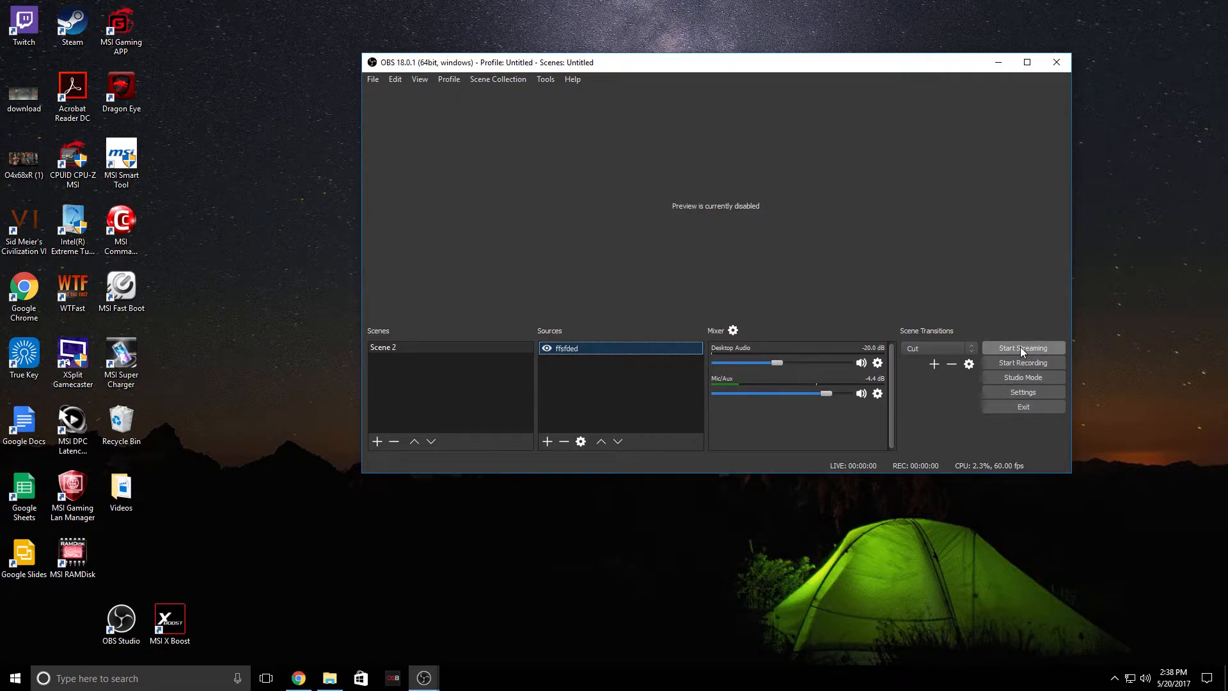
Open Settings and review the theme choices and the output mode options
{"action": "left_click", "coordinate": [1017, 393]}
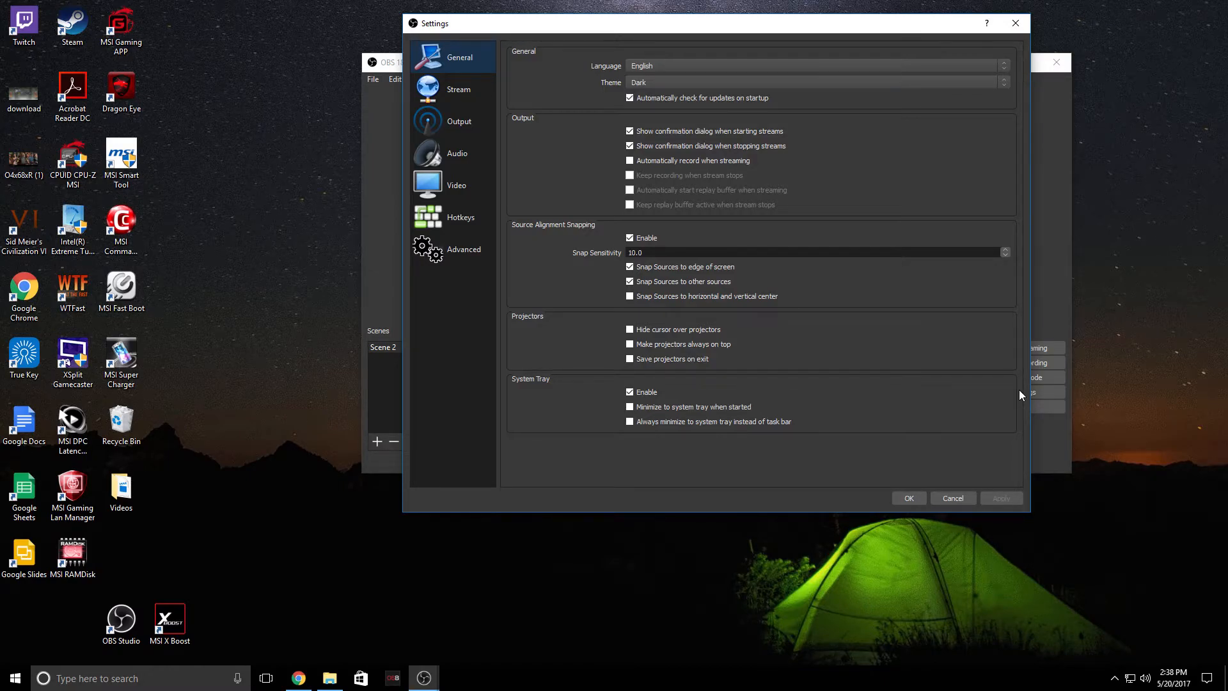
{"action": "left_click", "coordinate": [898, 83]}
{"action": "left_click", "coordinate": [898, 83]}
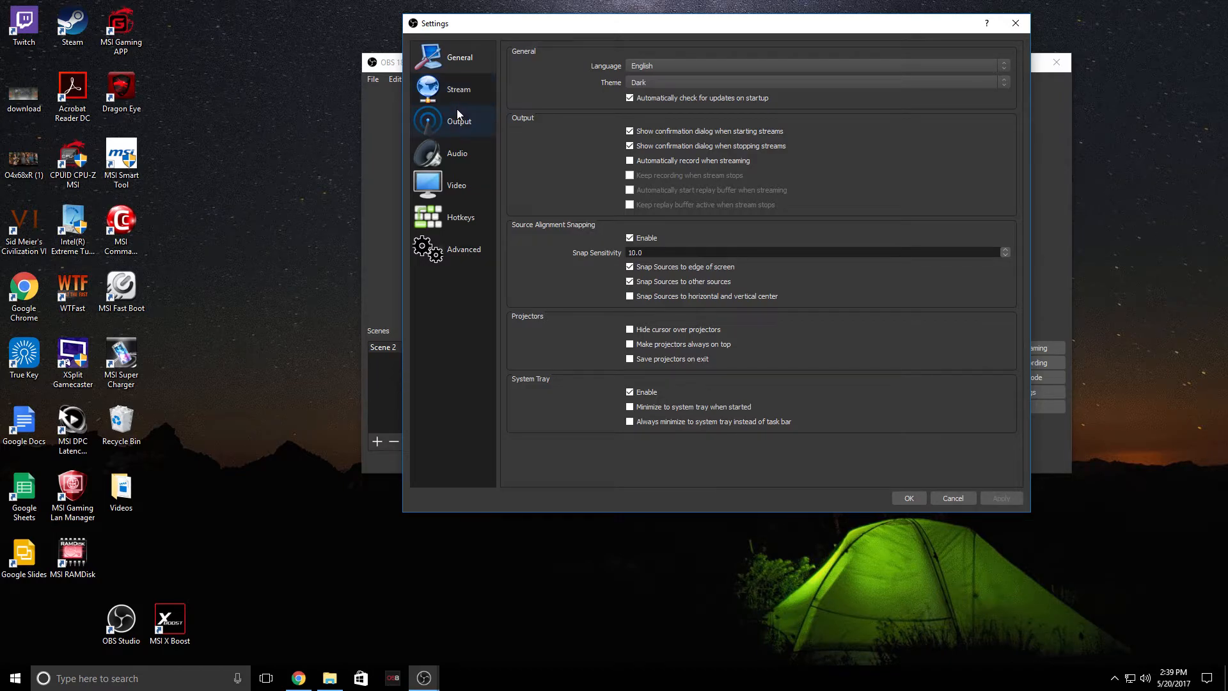
{"action": "left_click", "coordinate": [458, 131]}
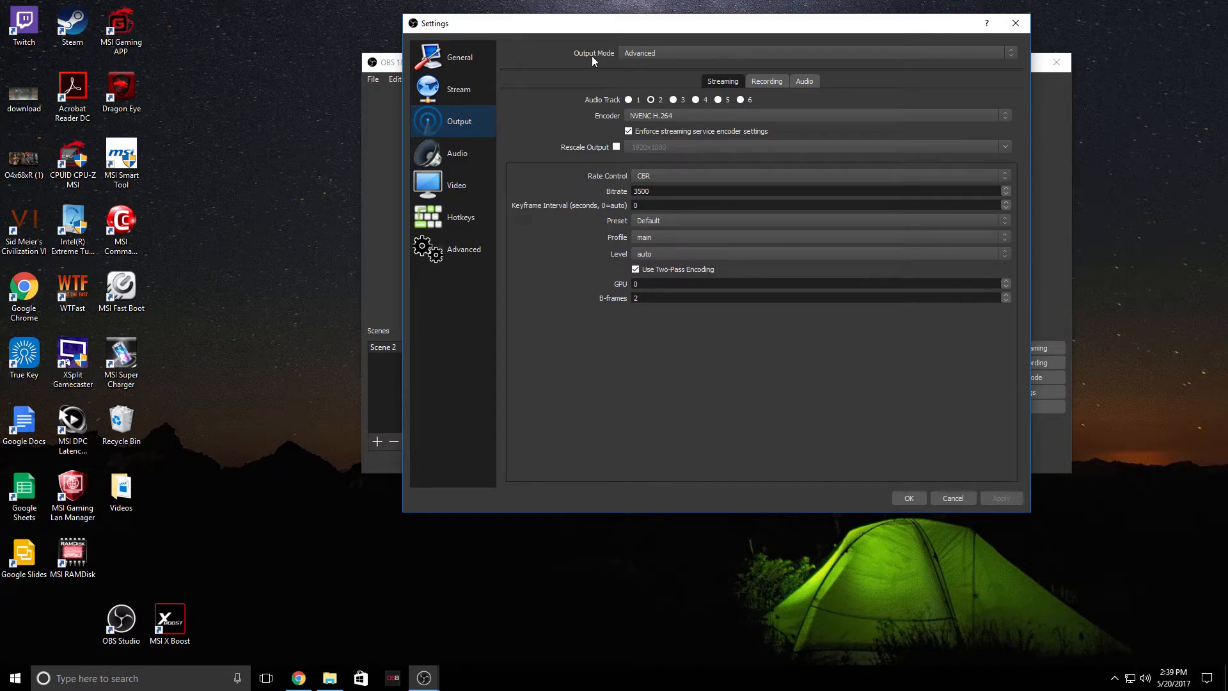
{"action": "left_click", "coordinate": [637, 53]}
{"action": "left_click", "coordinate": [637, 53]}
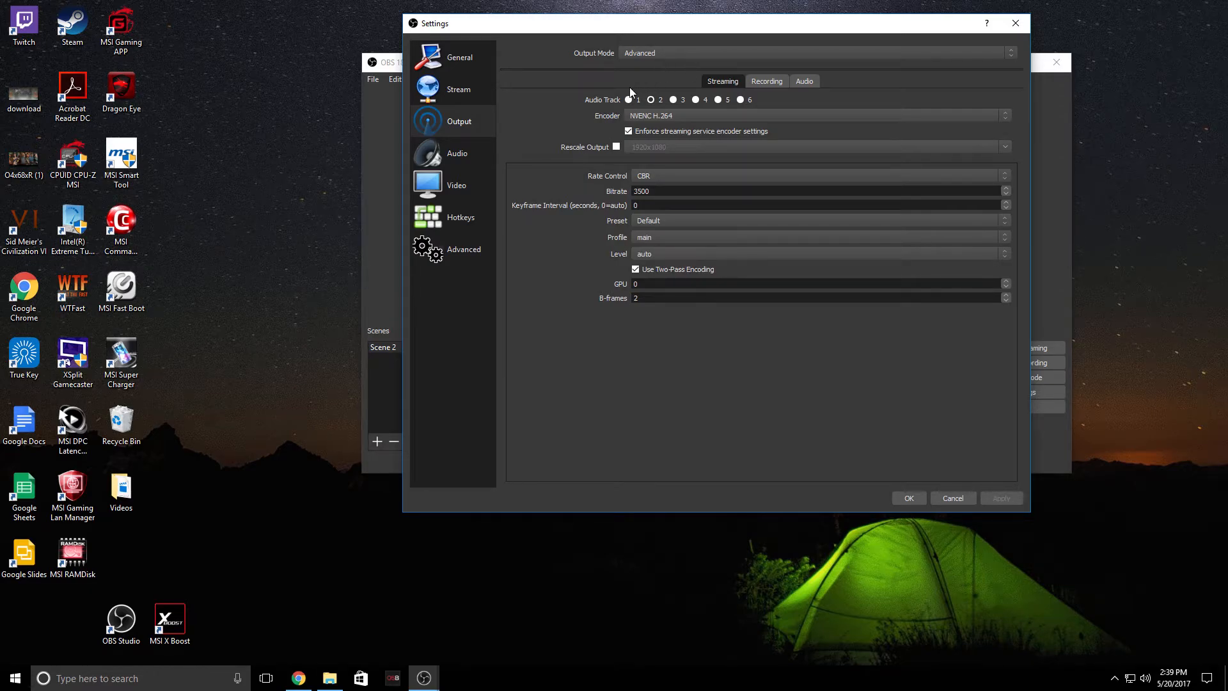
Switch the streaming encoder to x264, then back to NVENC H.264
{"action": "left_click", "coordinate": [646, 116]}
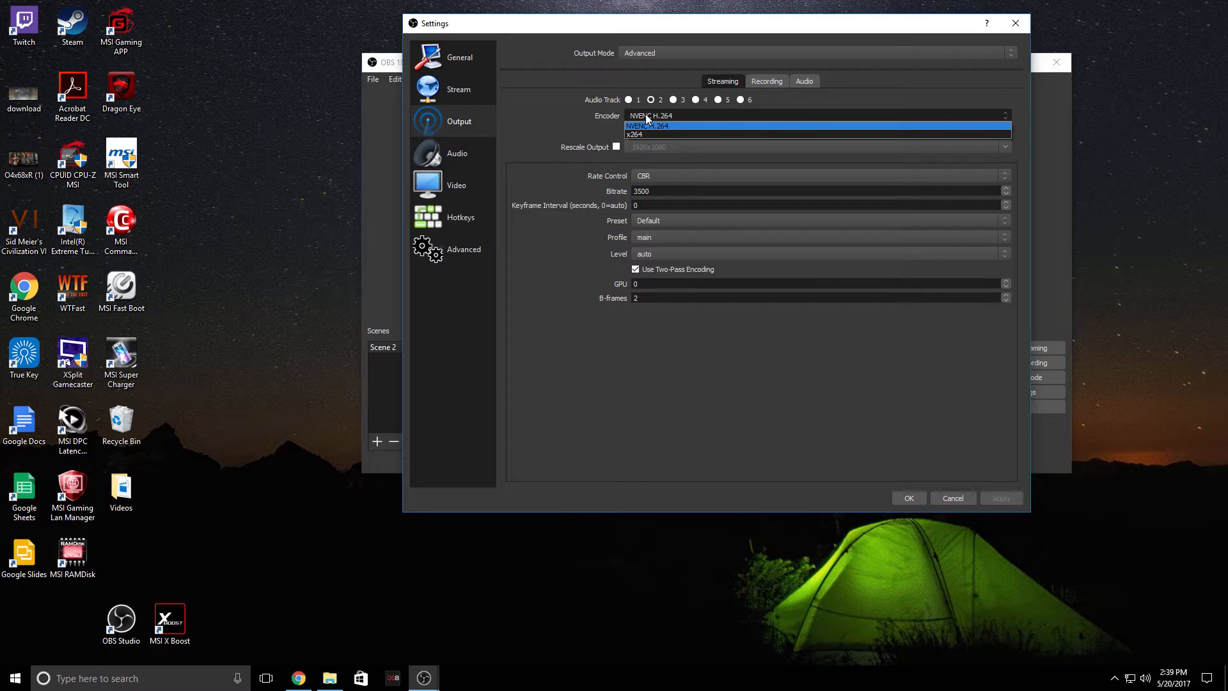
{"action": "left_click", "coordinate": [646, 132]}
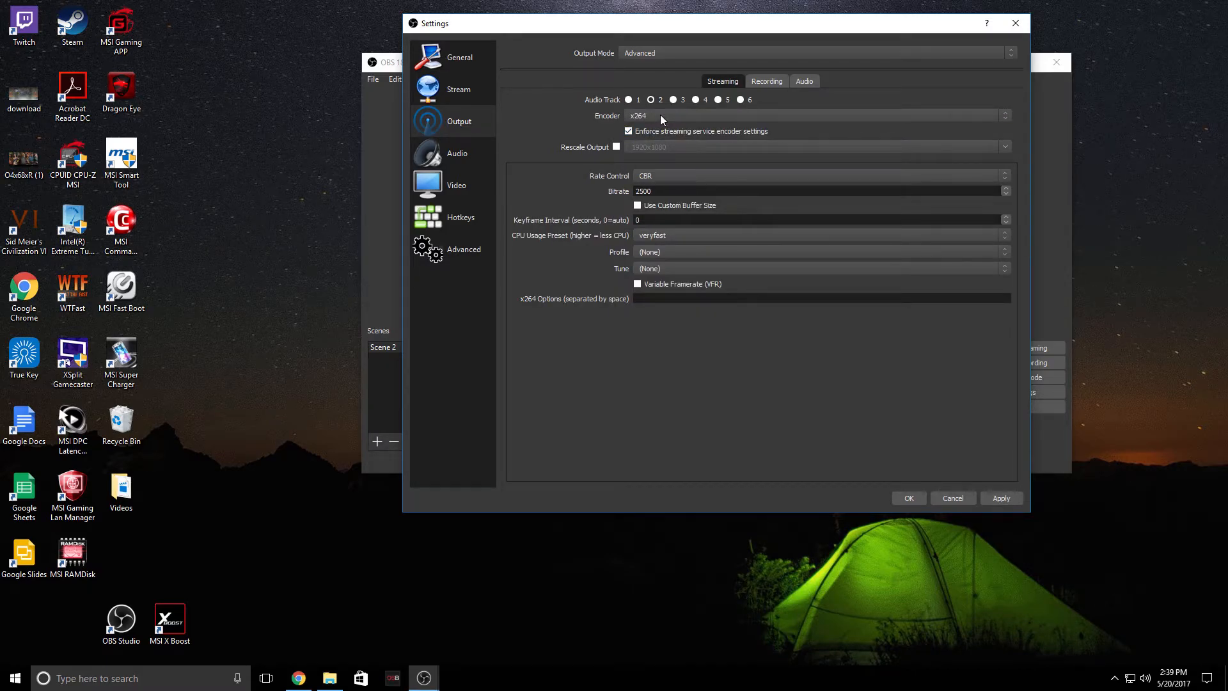
{"action": "left_click", "coordinate": [660, 121]}
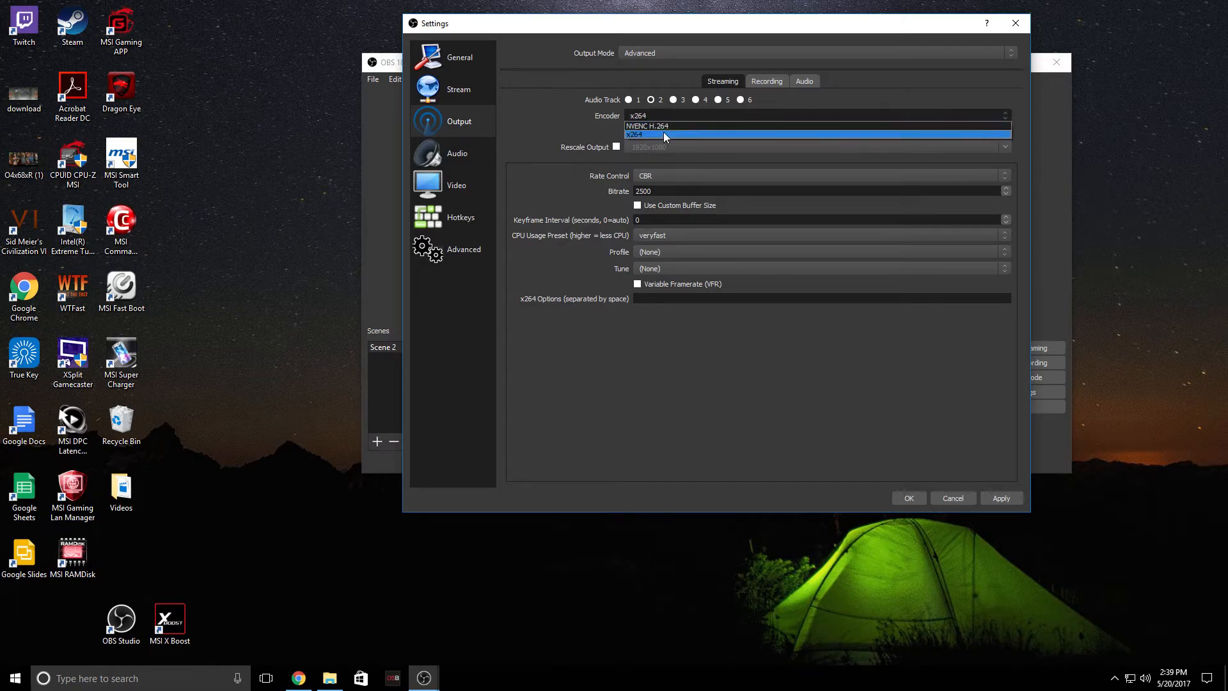
{"action": "left_click", "coordinate": [670, 125]}
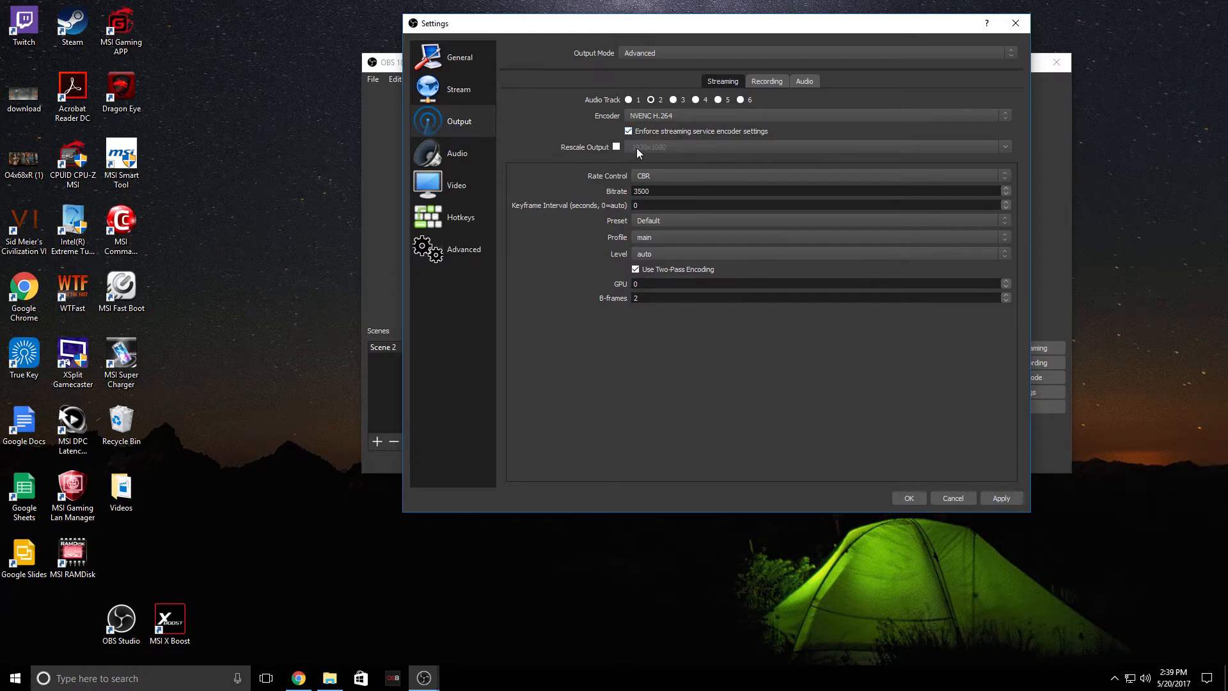
Inspect the Rescale Output resolution list and the Rate Control options for streaming
{"action": "left_click", "coordinate": [617, 146]}
{"action": "left_click", "coordinate": [1002, 148]}
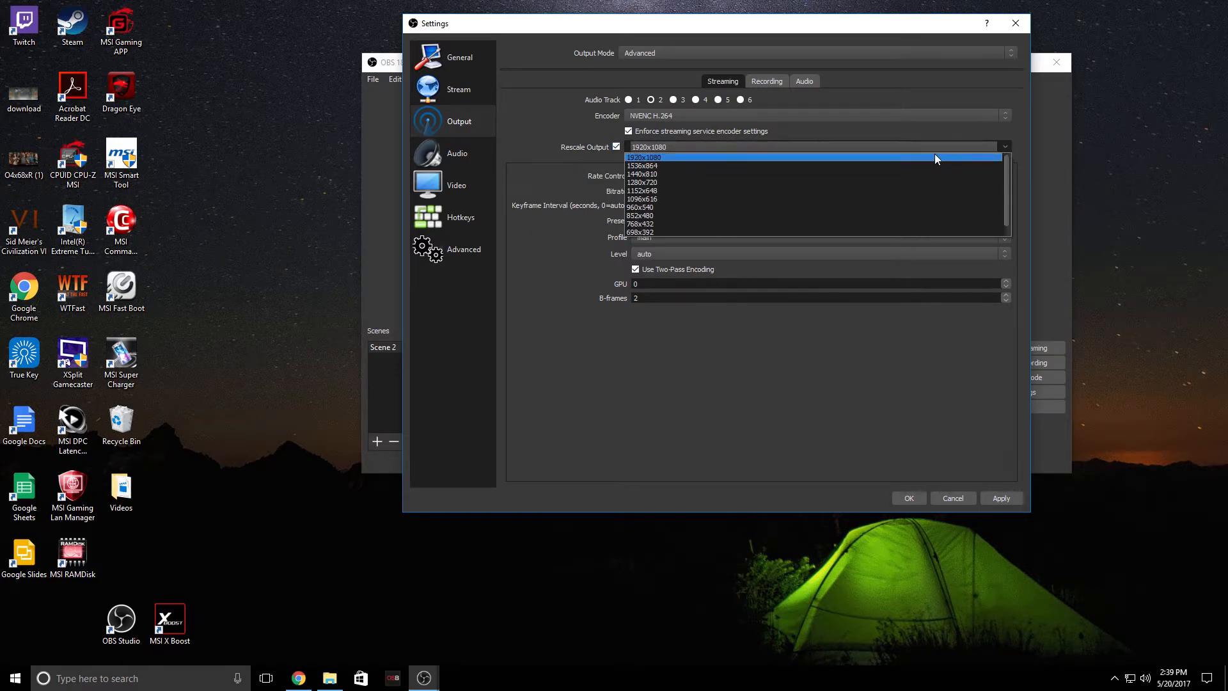
{"action": "left_click", "coordinate": [1001, 145]}
{"action": "left_click", "coordinate": [613, 148]}
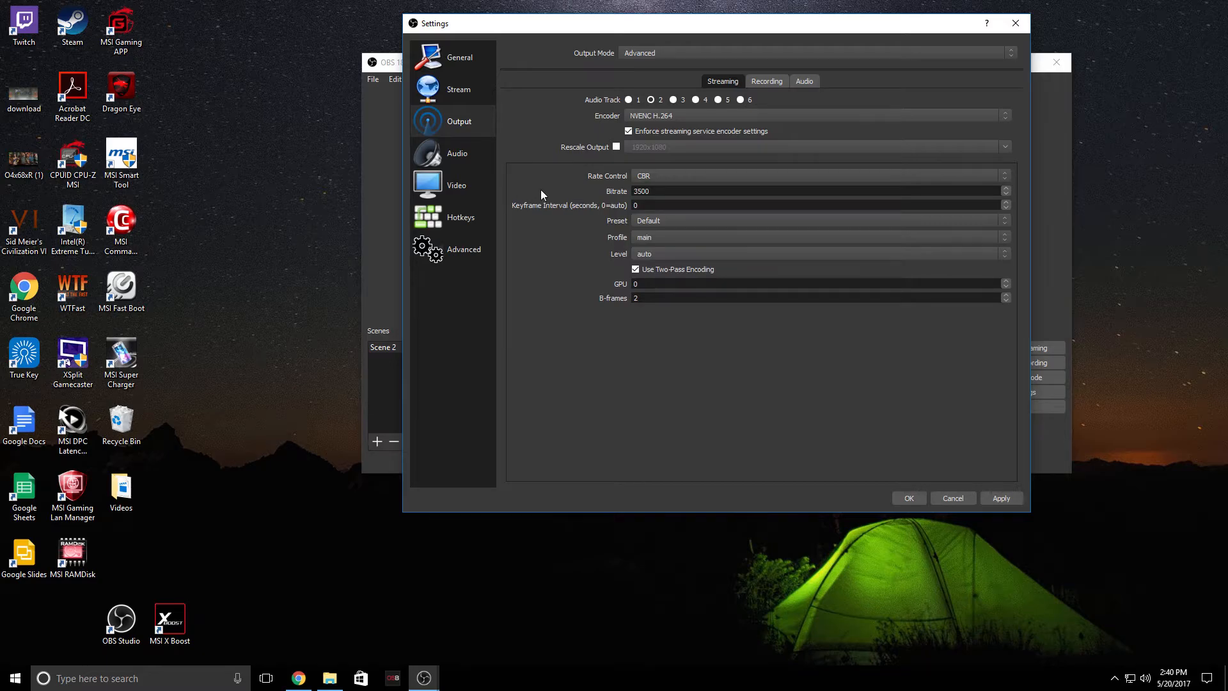
{"action": "left_click", "coordinate": [643, 172]}
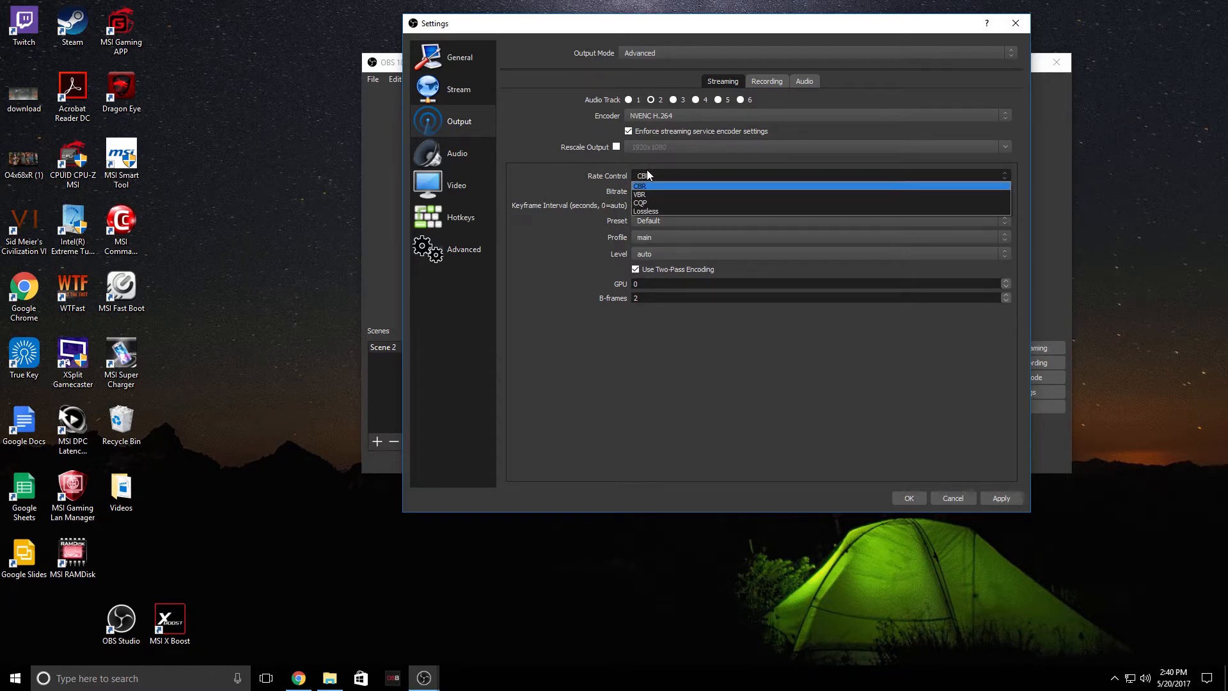
{"action": "left_click", "coordinate": [674, 176]}
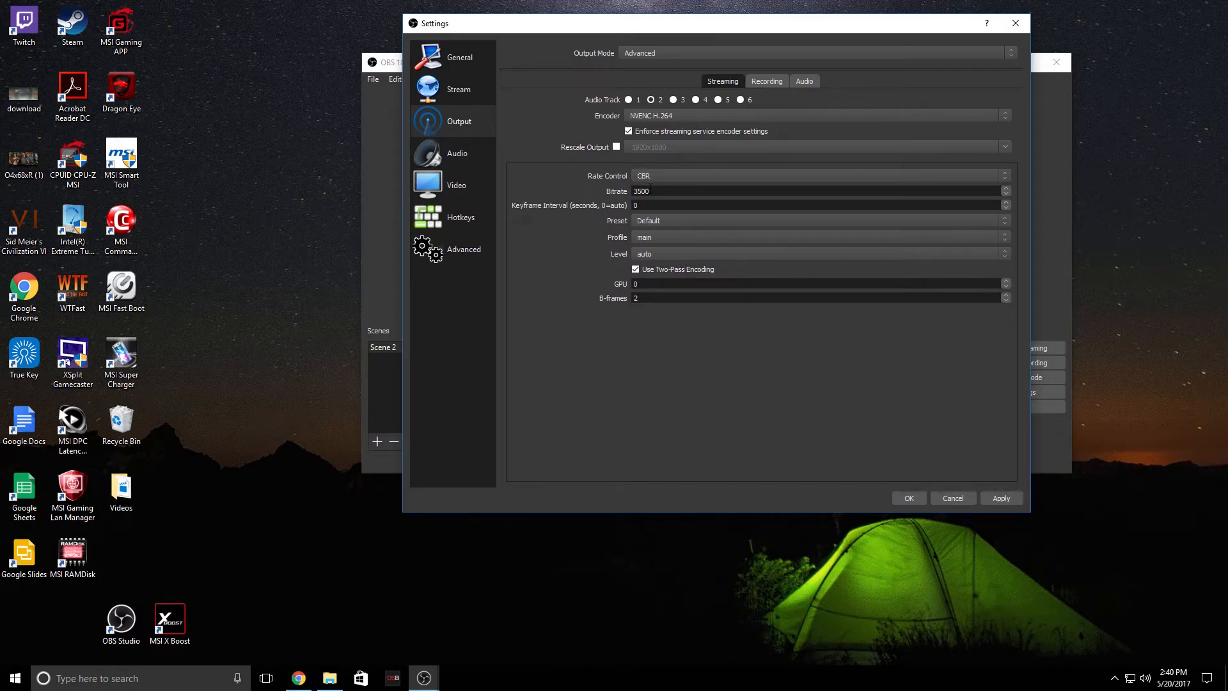
Open the Audio settings page and review the sample rate and channel options
{"action": "left_click", "coordinate": [472, 160]}
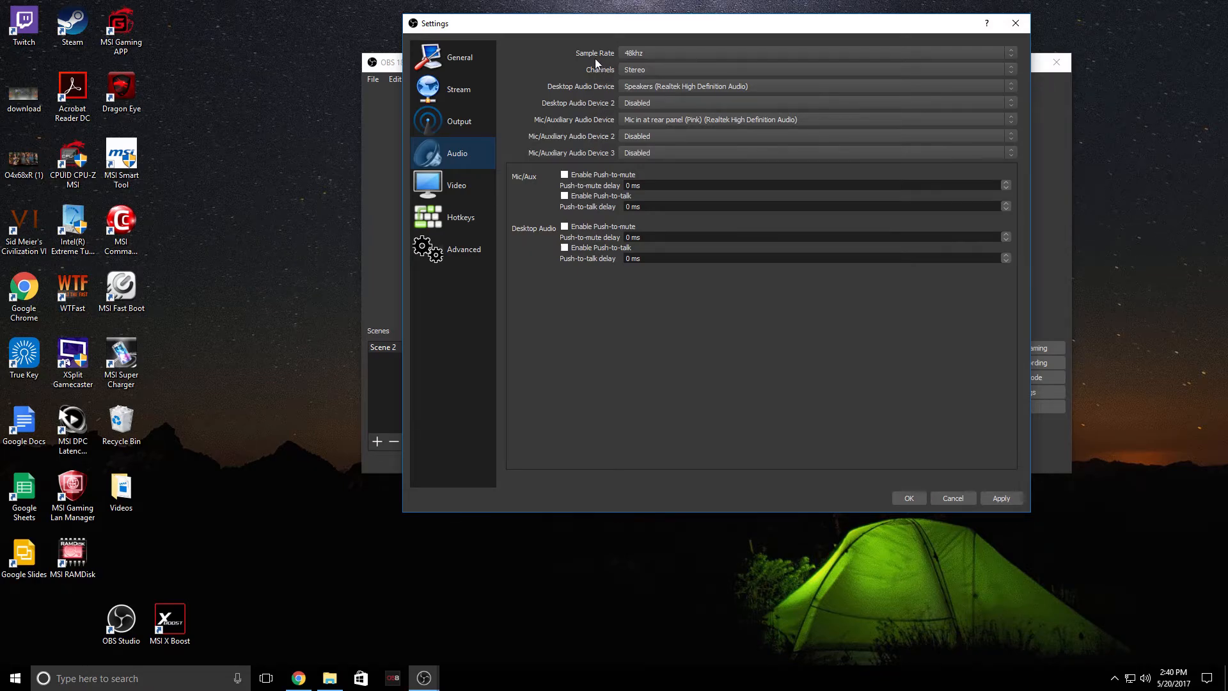
{"action": "left_click", "coordinate": [631, 56]}
{"action": "left_click", "coordinate": [650, 72]}
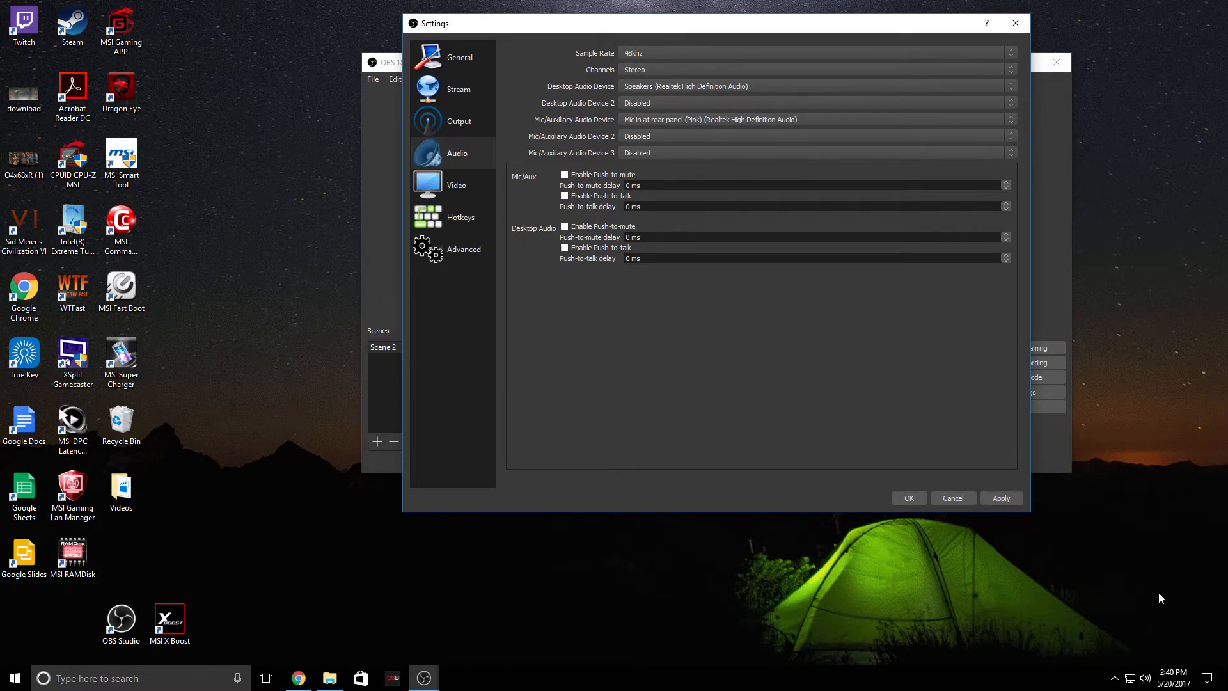
Switch to Windows sound playback devices and review the Speakers' Advanced default format properties
{"action": "left_click", "coordinate": [1146, 682]}
{"action": "right_click", "coordinate": [1147, 683]}
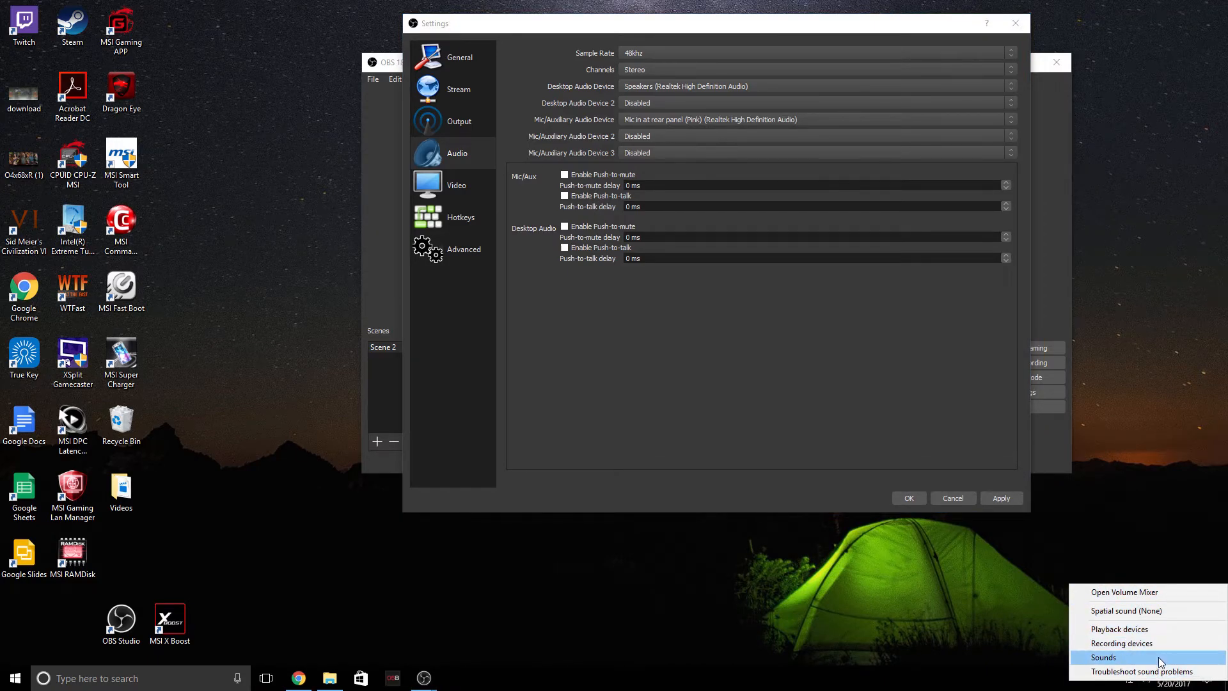
{"action": "left_click", "coordinate": [1151, 629]}
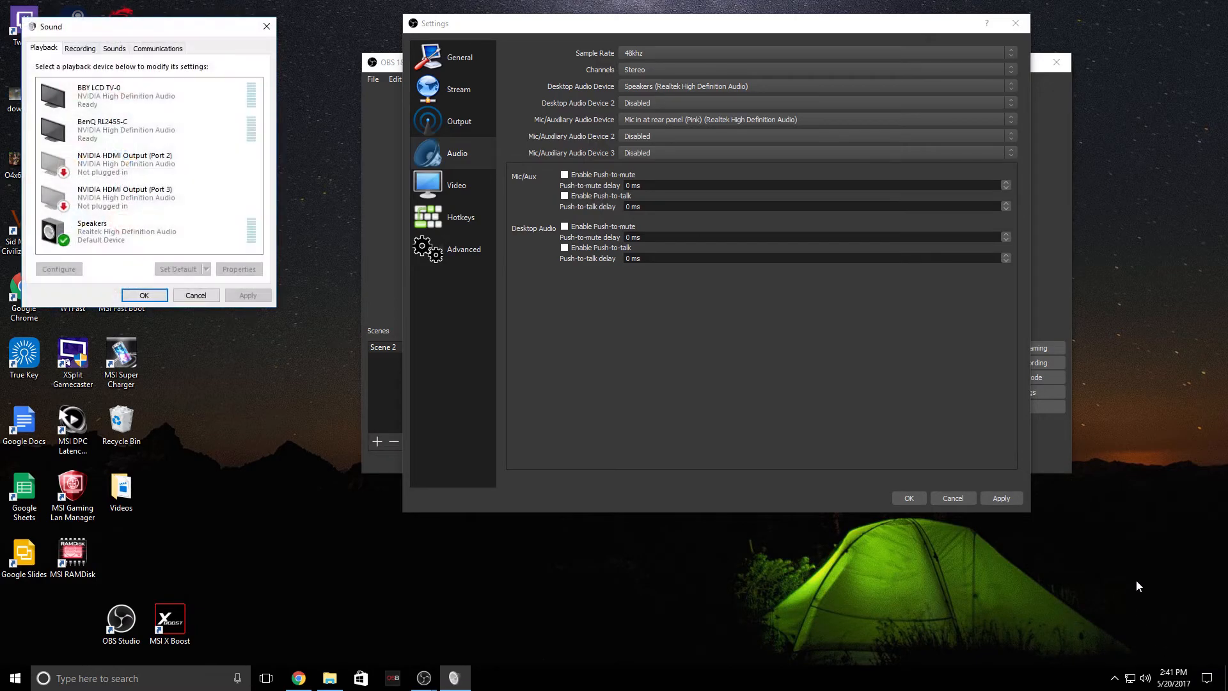
{"action": "right_click", "coordinate": [140, 236]}
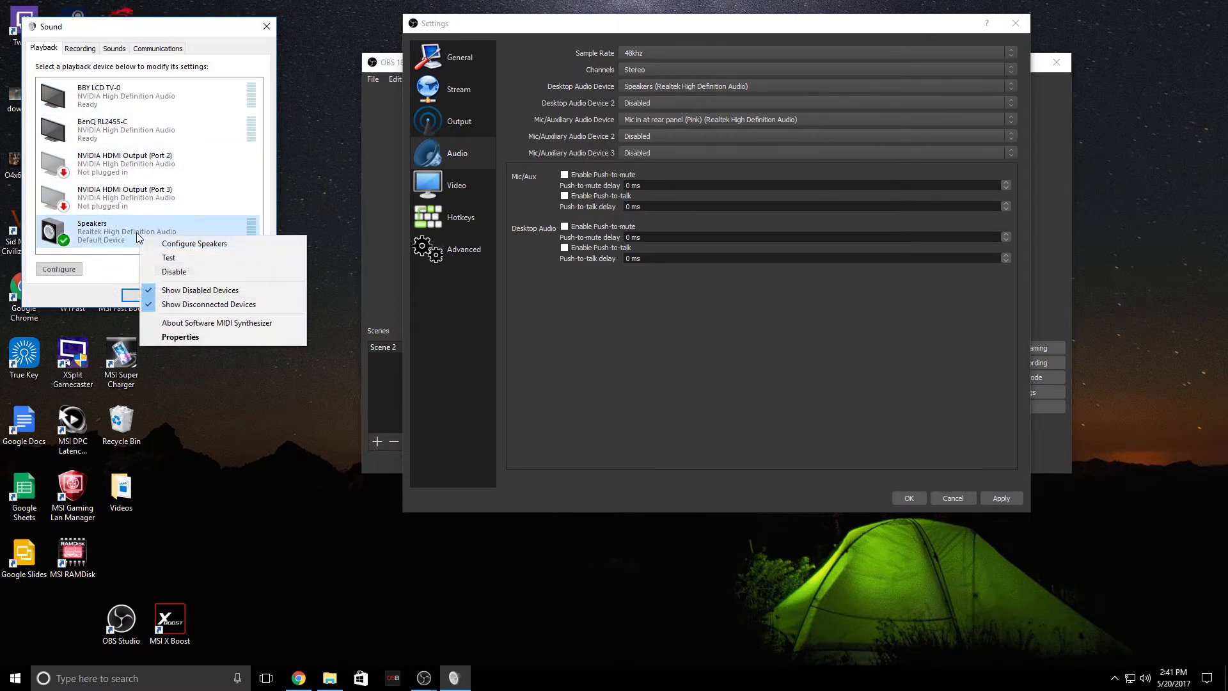
{"action": "left_click", "coordinate": [188, 346]}
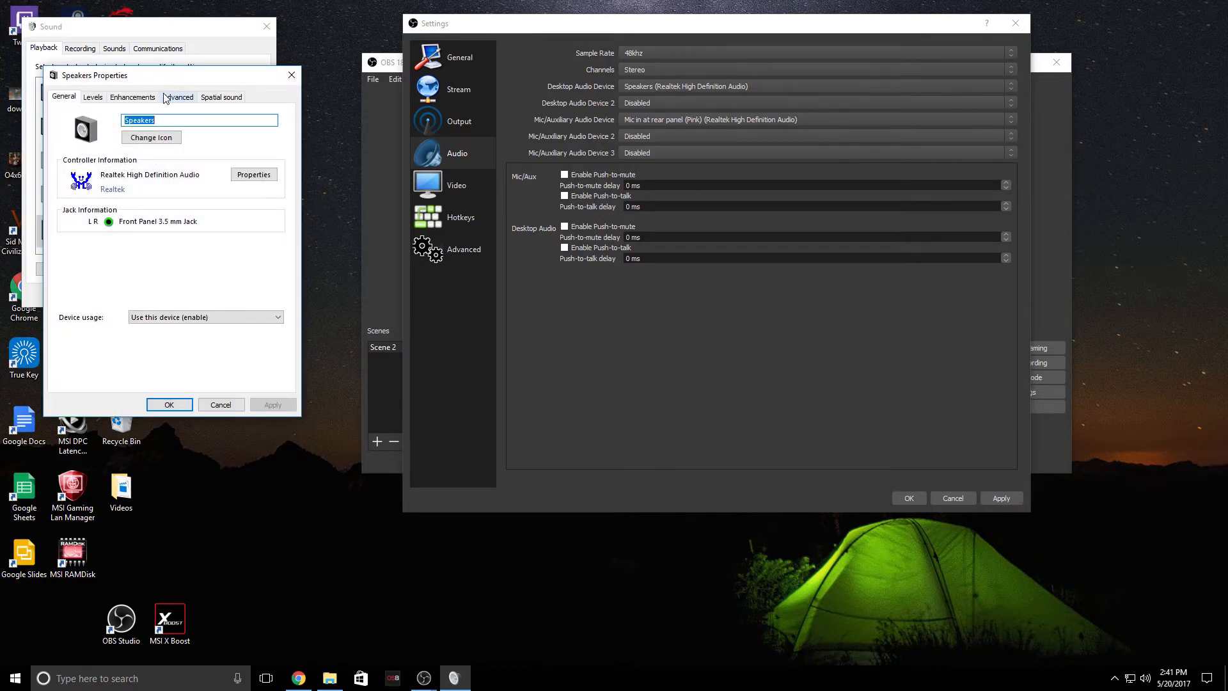
{"action": "left_click", "coordinate": [166, 98]}
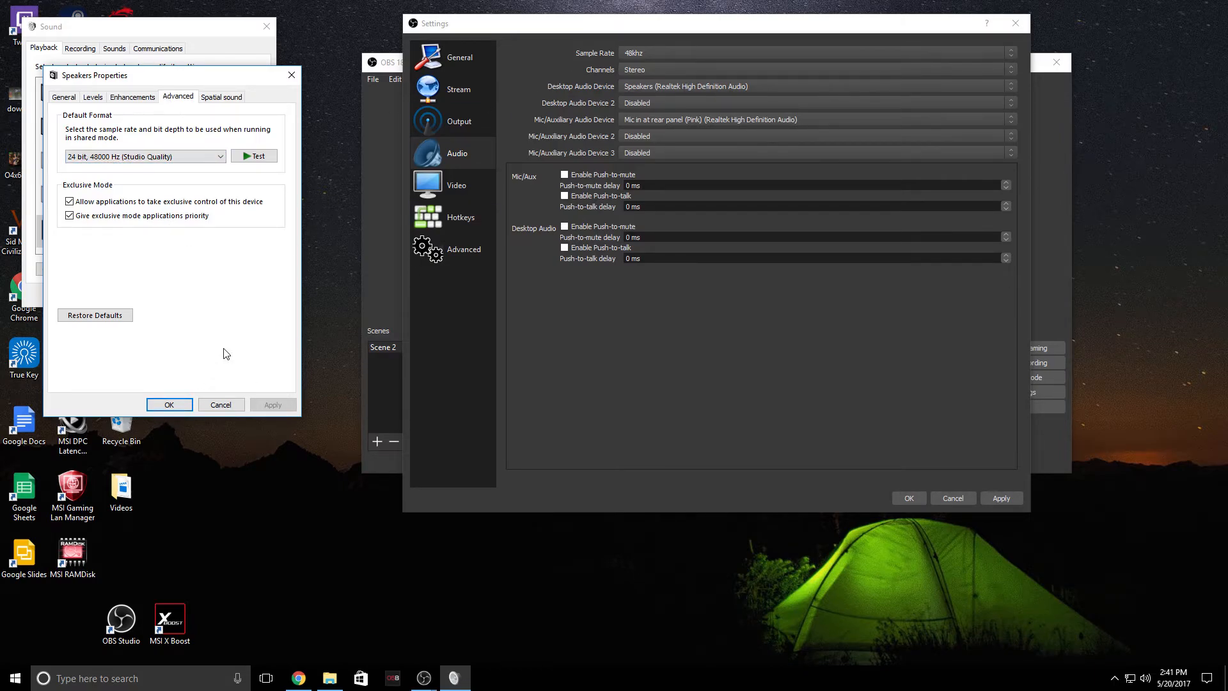
{"action": "left_click", "coordinate": [224, 405]}
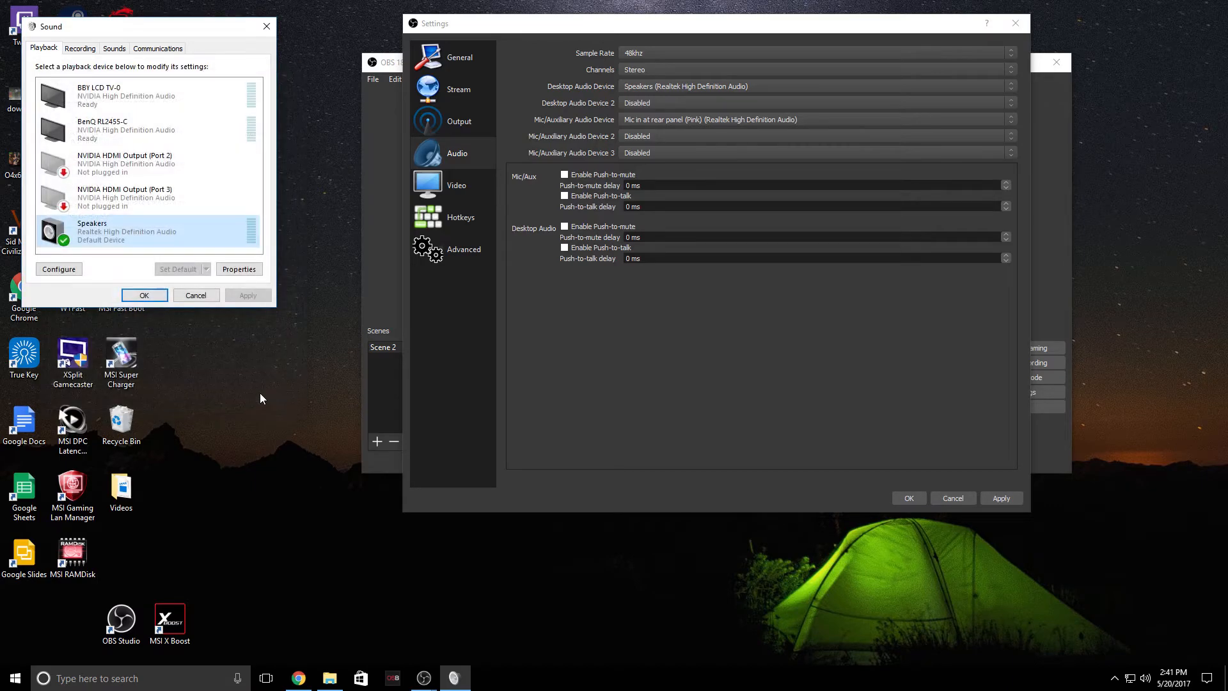
Set the audio channels to Mono, then back to Stereo
{"action": "left_click", "coordinate": [705, 72]}
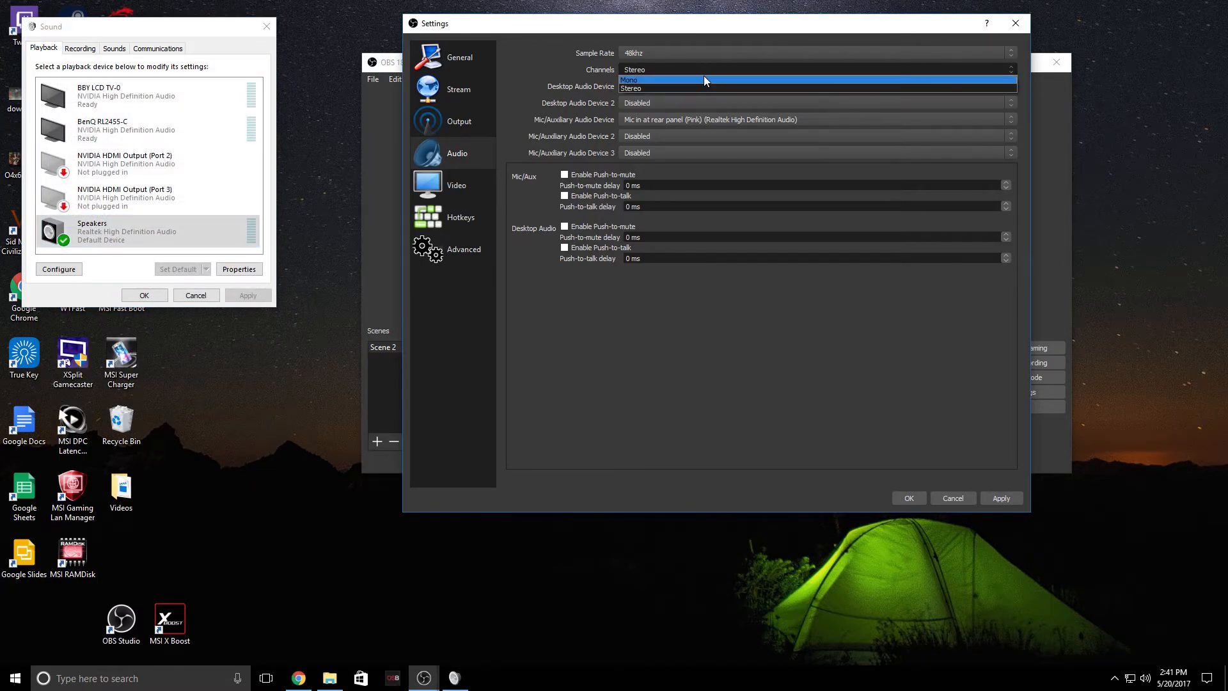
{"action": "left_click", "coordinate": [784, 77]}
{"action": "left_click", "coordinate": [786, 69]}
{"action": "left_click", "coordinate": [777, 90]}
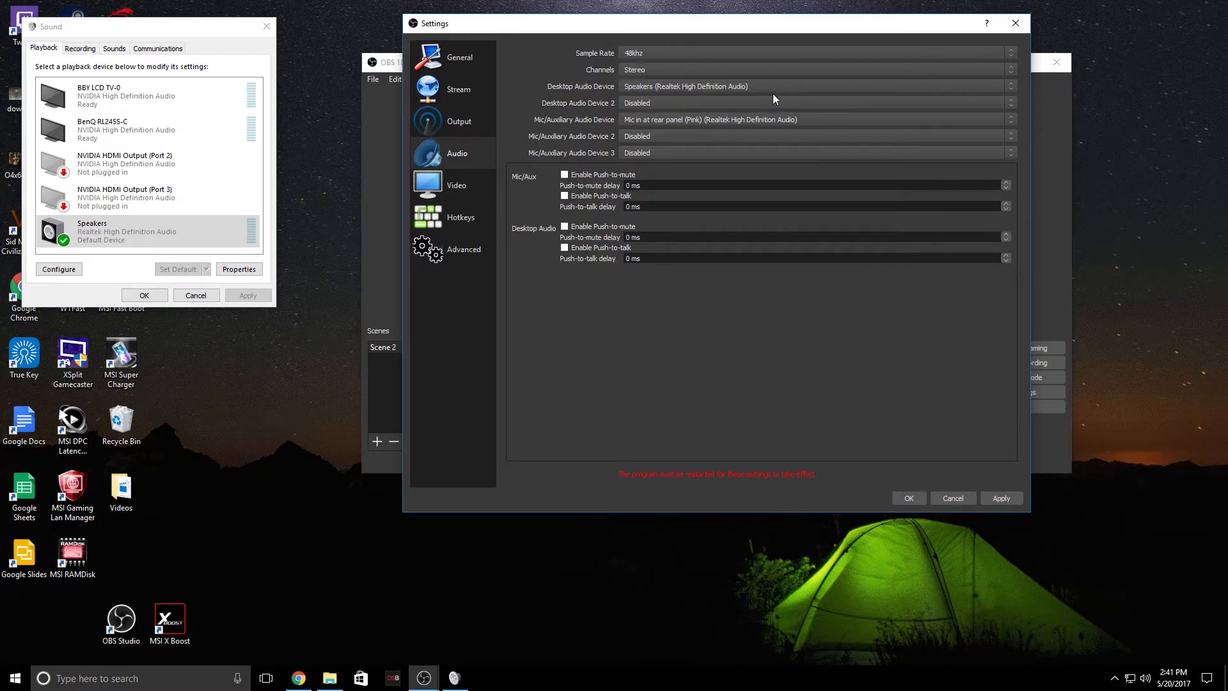
Review the choices for the first and second desktop audio devices
{"action": "left_click", "coordinate": [638, 90]}
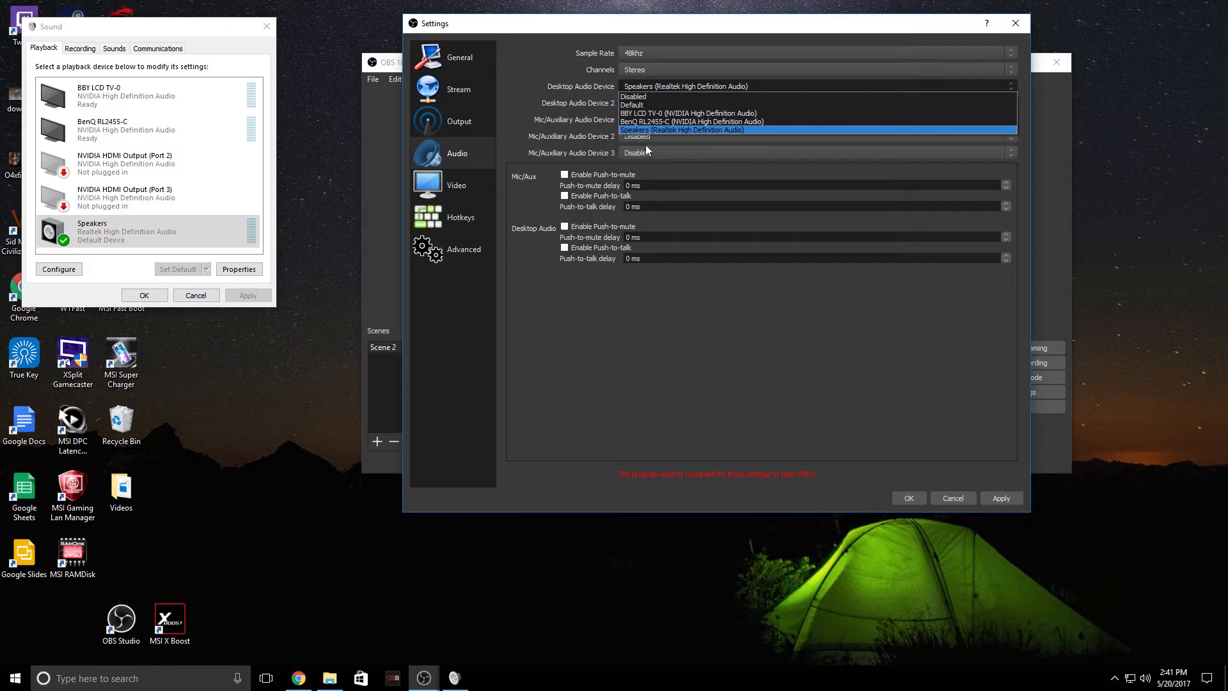
{"action": "left_click", "coordinate": [562, 82]}
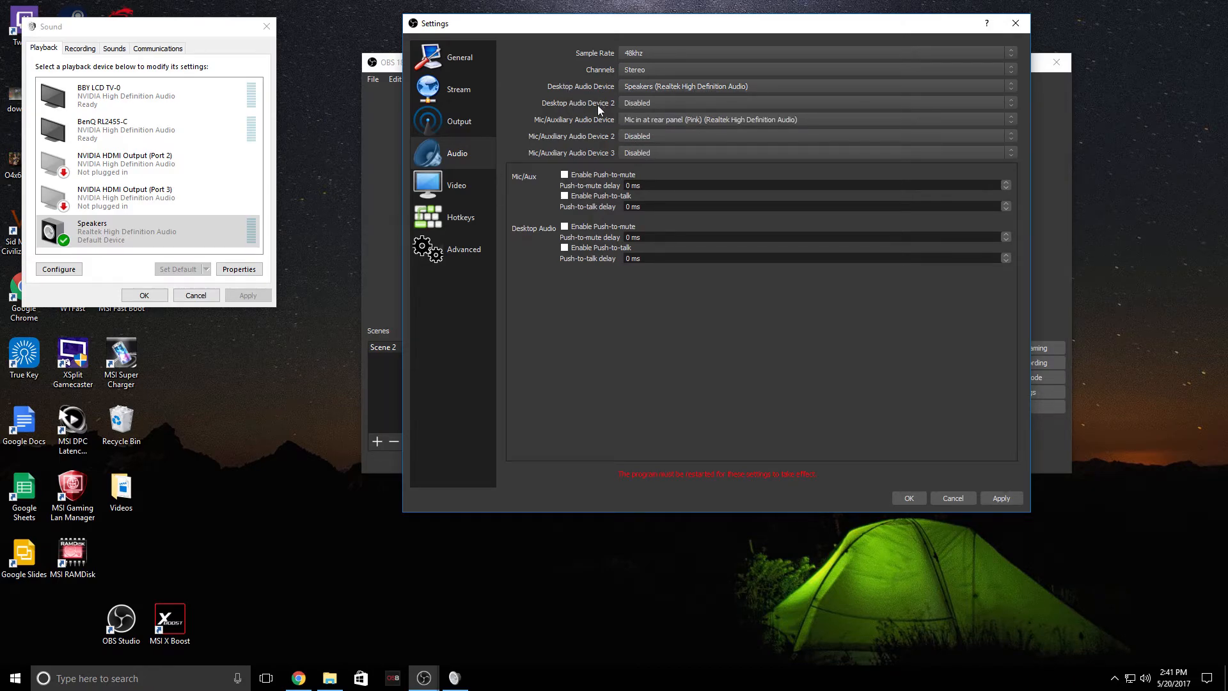
{"action": "left_click", "coordinate": [618, 106]}
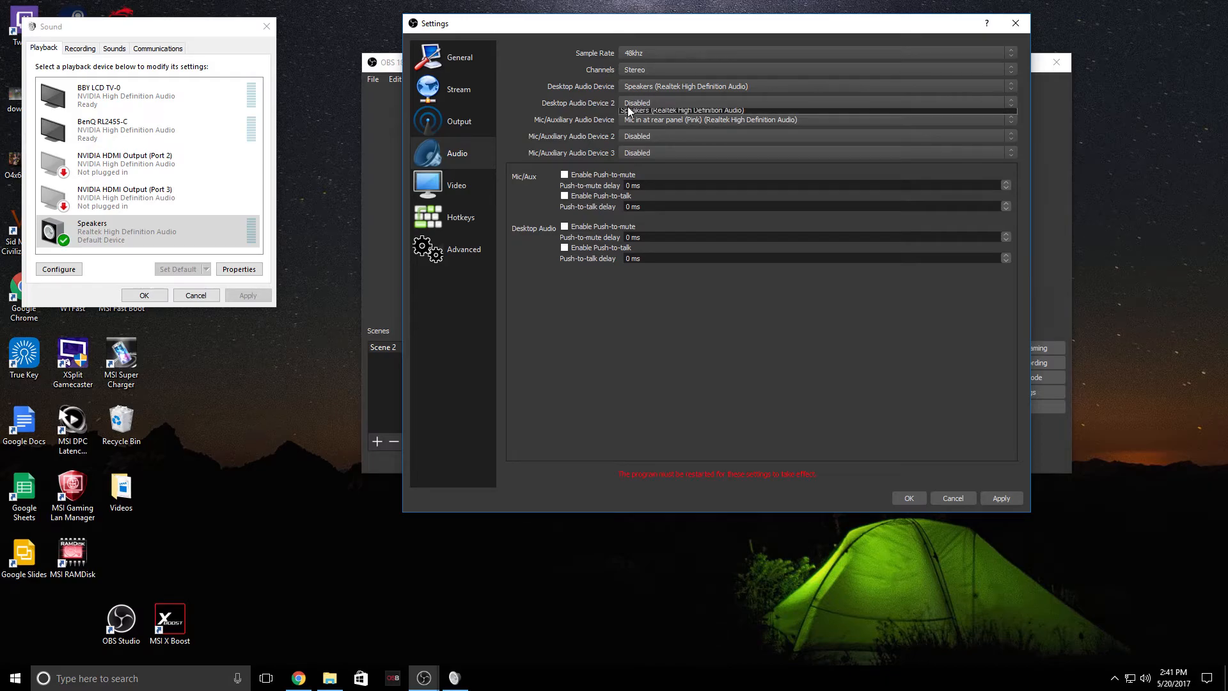
{"action": "left_click", "coordinate": [591, 105]}
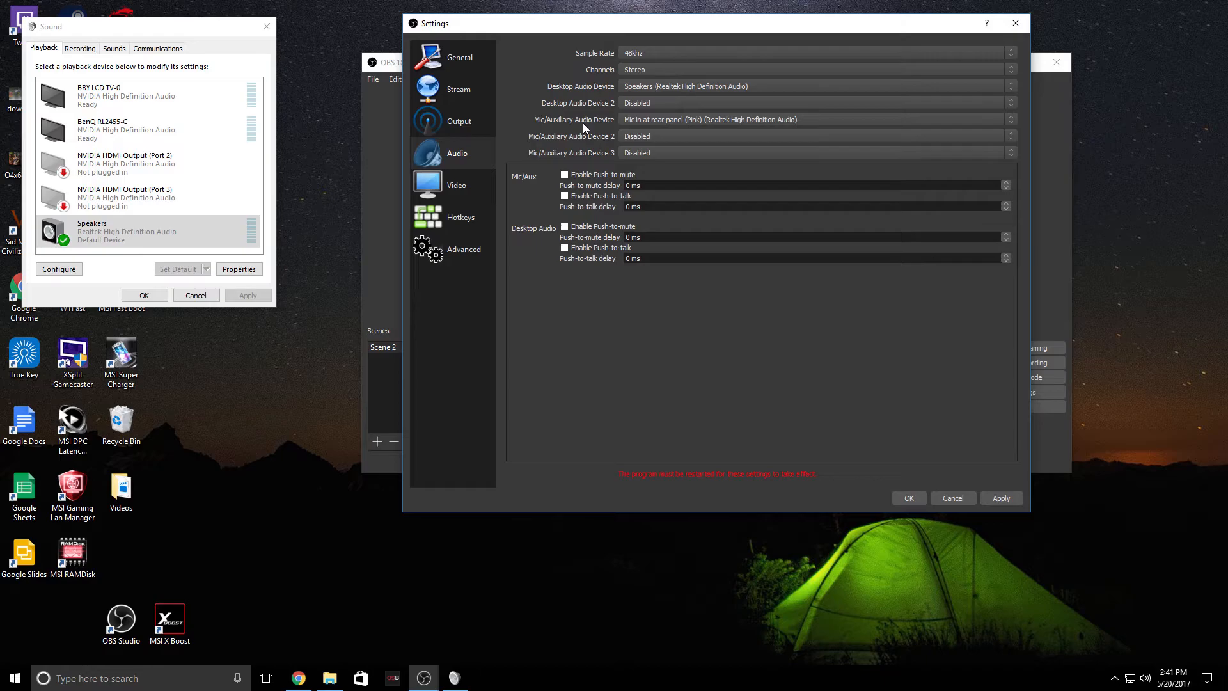
Review the choices for the first and second mic/auxiliary audio devices
{"action": "left_click", "coordinate": [626, 121]}
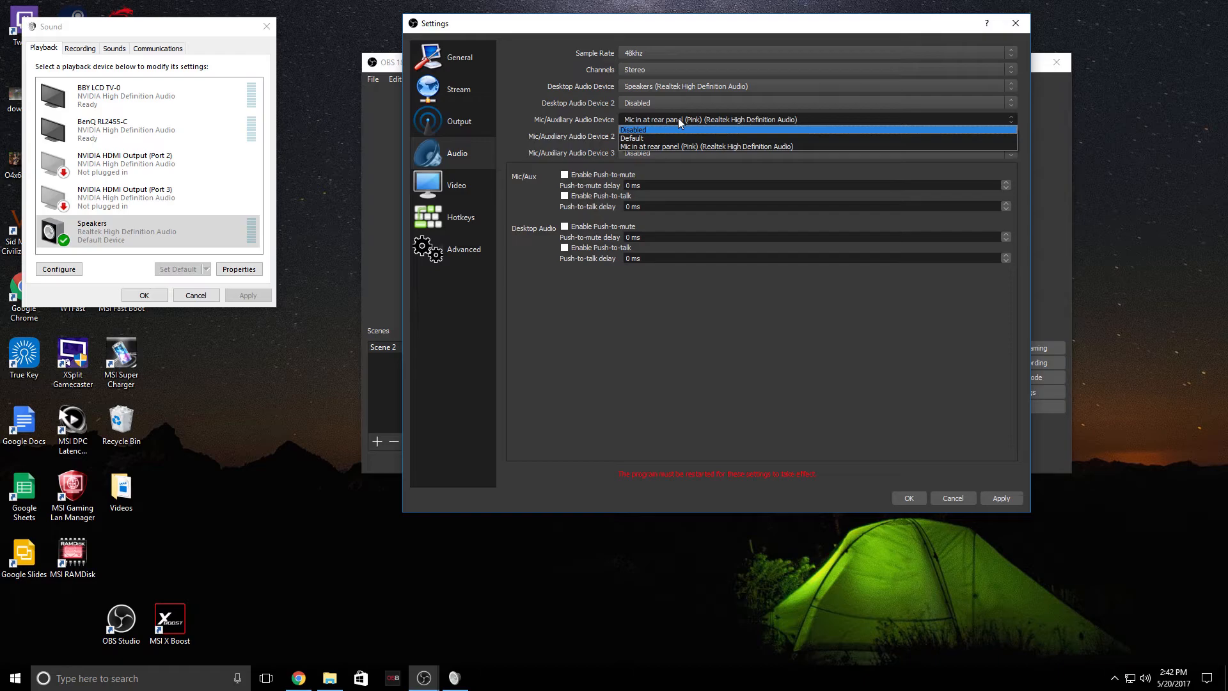
{"action": "left_click", "coordinate": [679, 122]}
{"action": "left_click", "coordinate": [663, 126]}
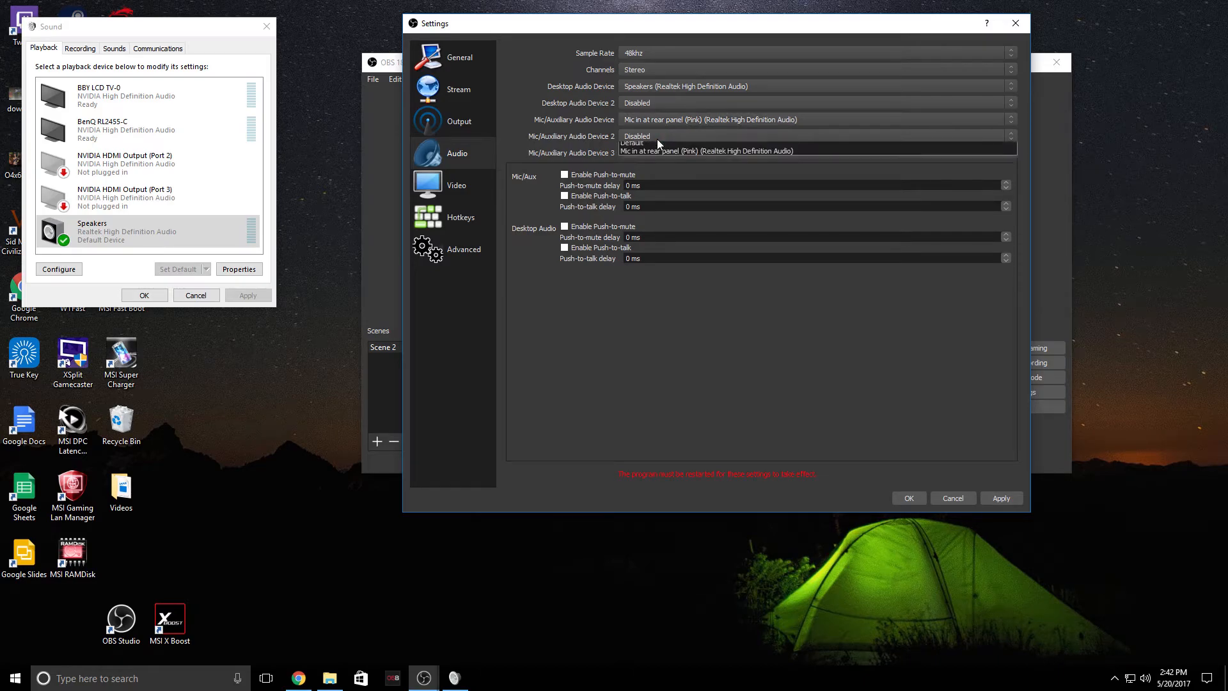
{"action": "left_click", "coordinate": [669, 121]}
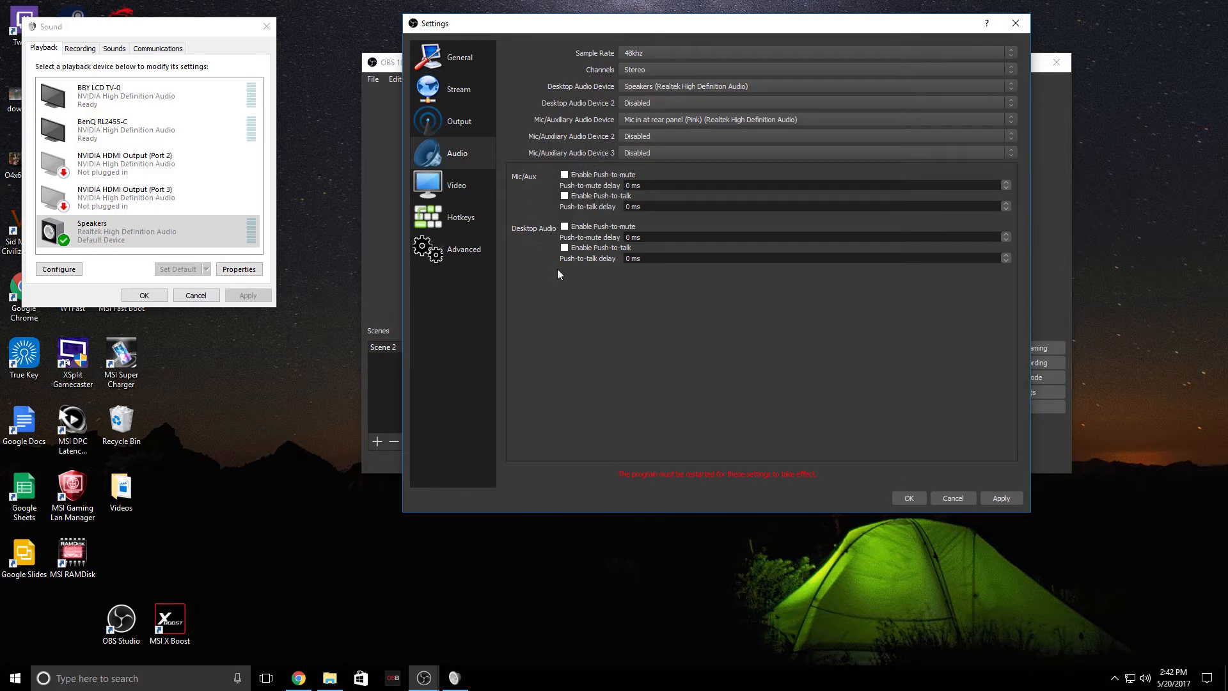
Open the Video settings page and review the base canvas resolution options
{"action": "left_click", "coordinate": [428, 194]}
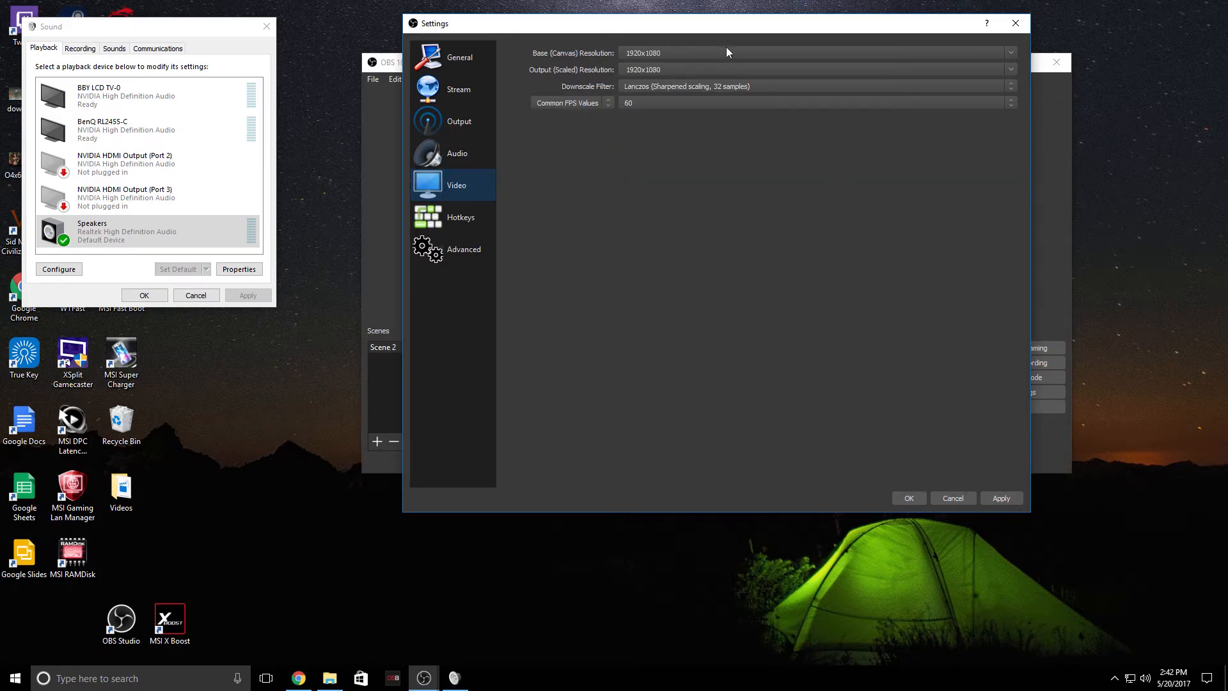
{"action": "left_click", "coordinate": [1015, 55]}
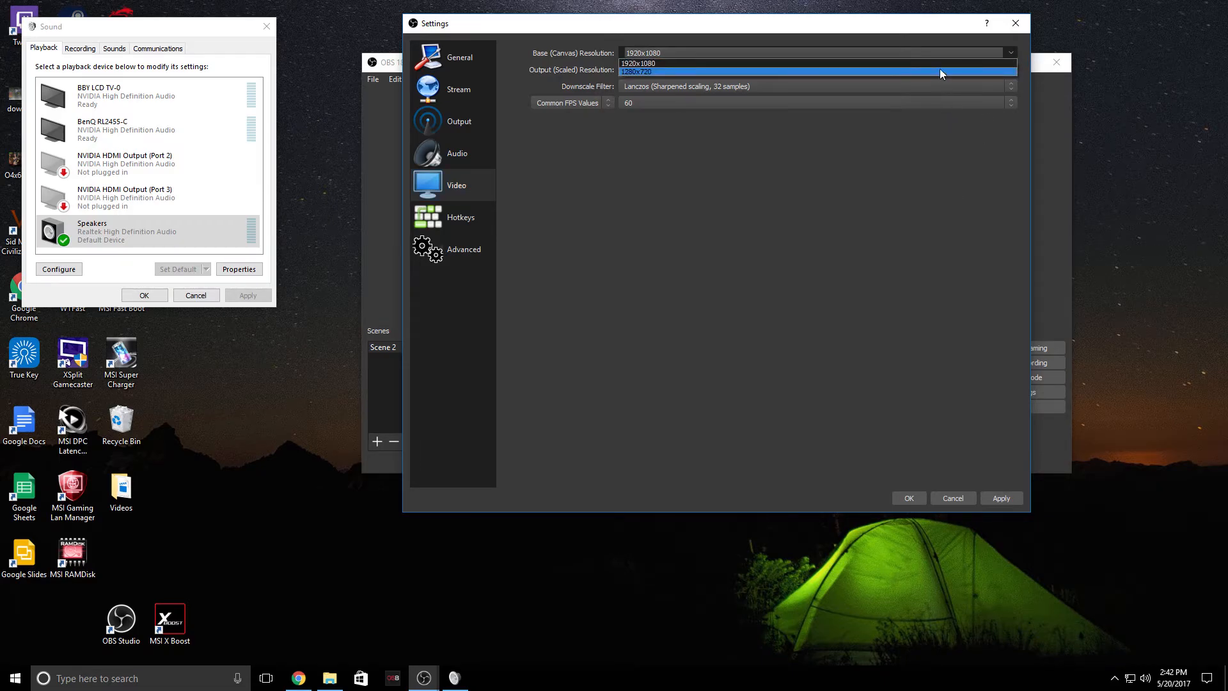
{"action": "left_click", "coordinate": [848, 63]}
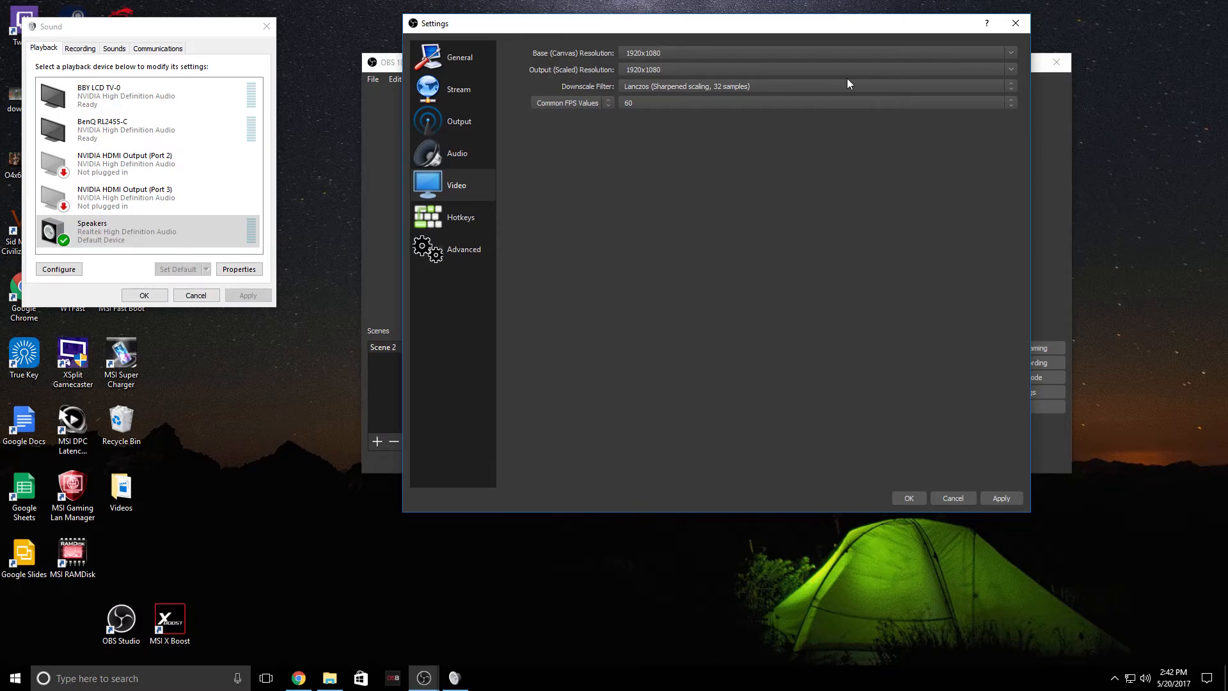
Set the output scaled resolution to 1280x720, then back to 1920x1080
{"action": "left_click", "coordinate": [1009, 70]}
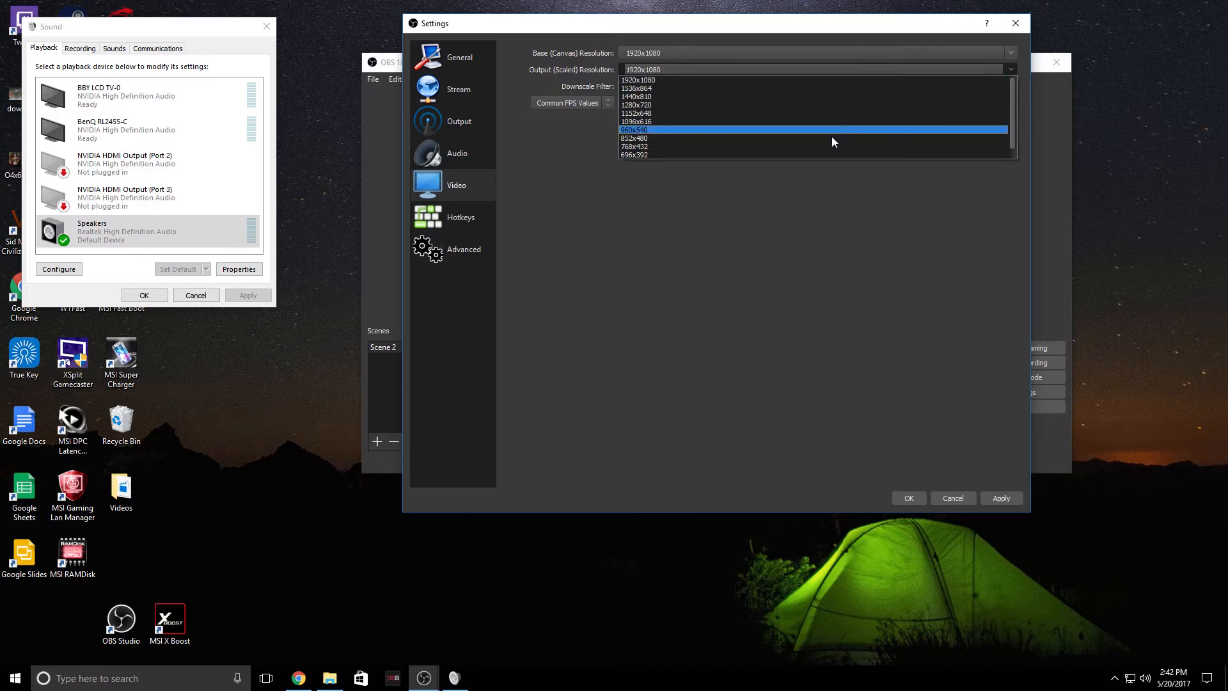
{"action": "left_click", "coordinate": [823, 105]}
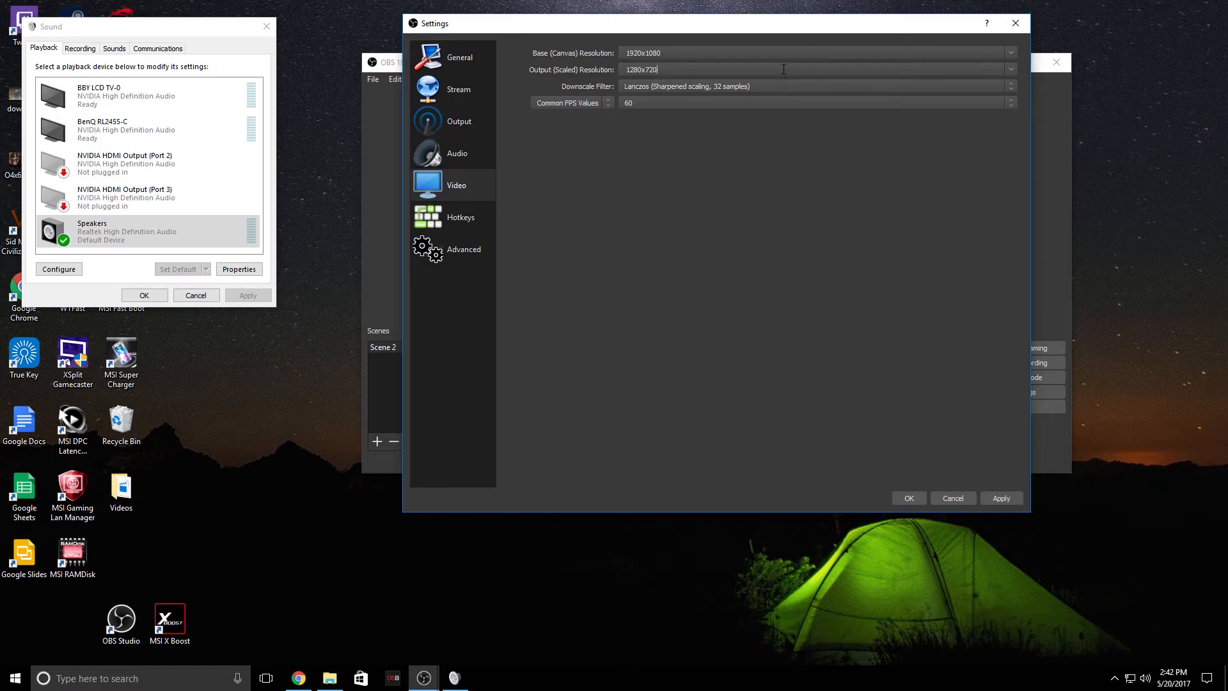
{"action": "left_click", "coordinate": [1010, 70]}
{"action": "left_click", "coordinate": [929, 84]}
Review the downscale filter options, then browse the Hotkeys and Advanced settings pages
{"action": "left_click", "coordinate": [760, 86]}
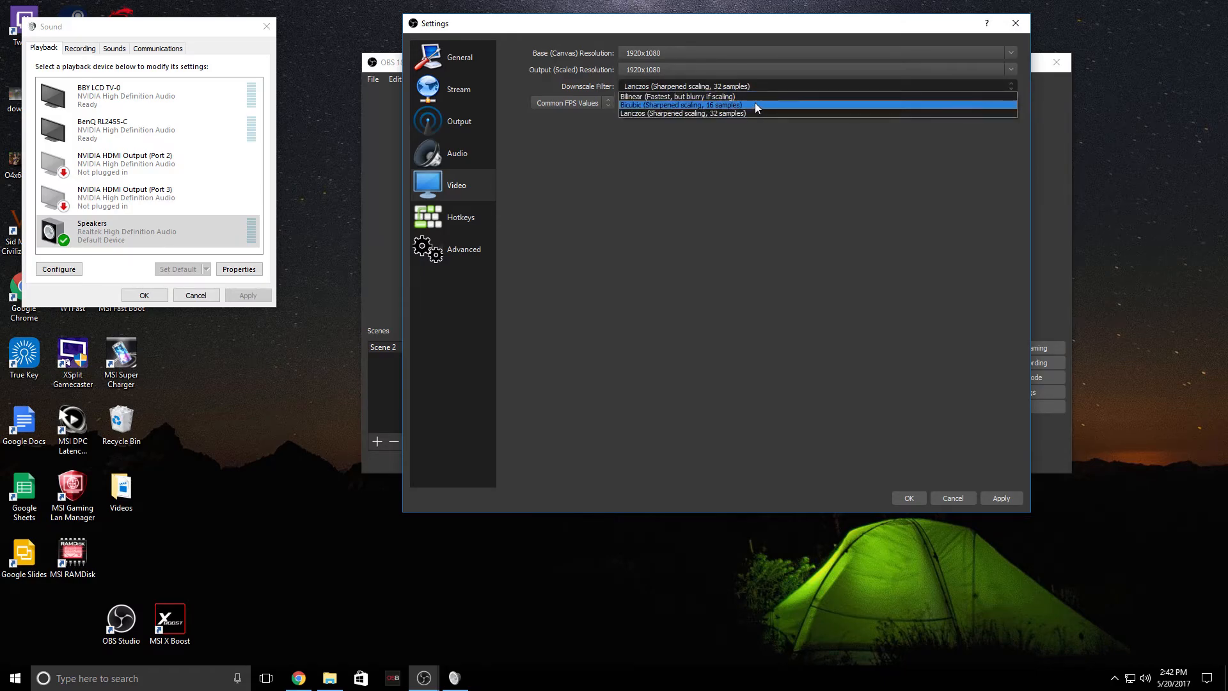
{"action": "left_click", "coordinate": [757, 147]}
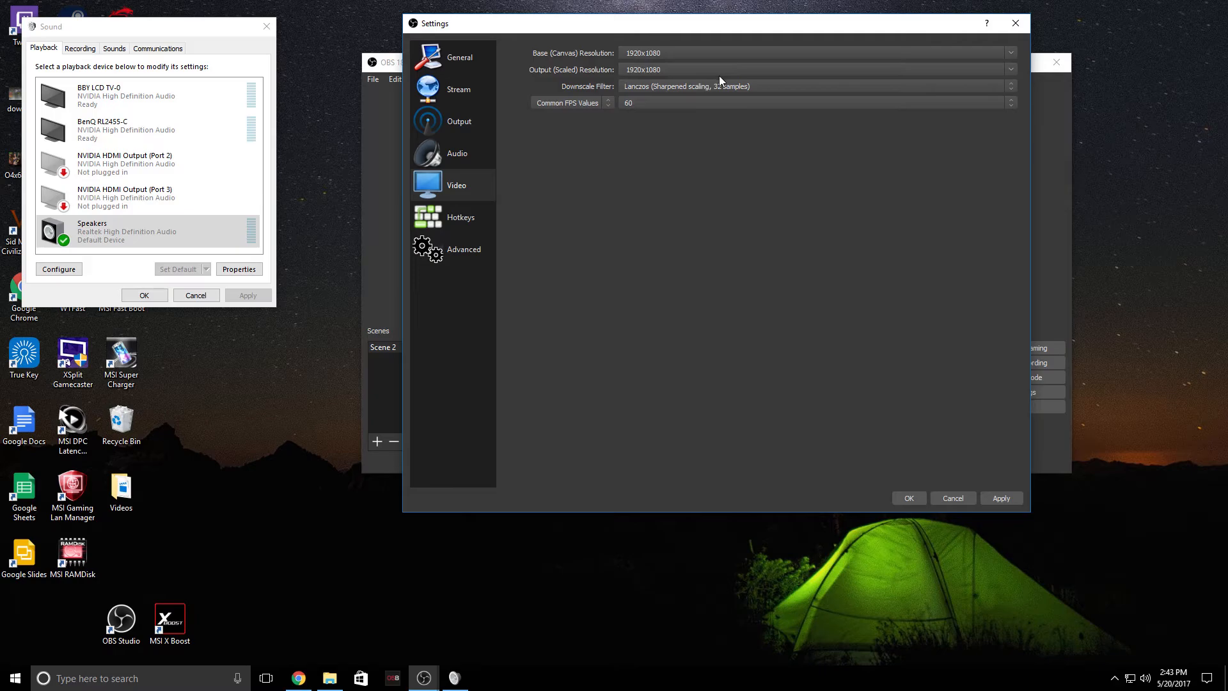
{"action": "left_click", "coordinate": [477, 226]}
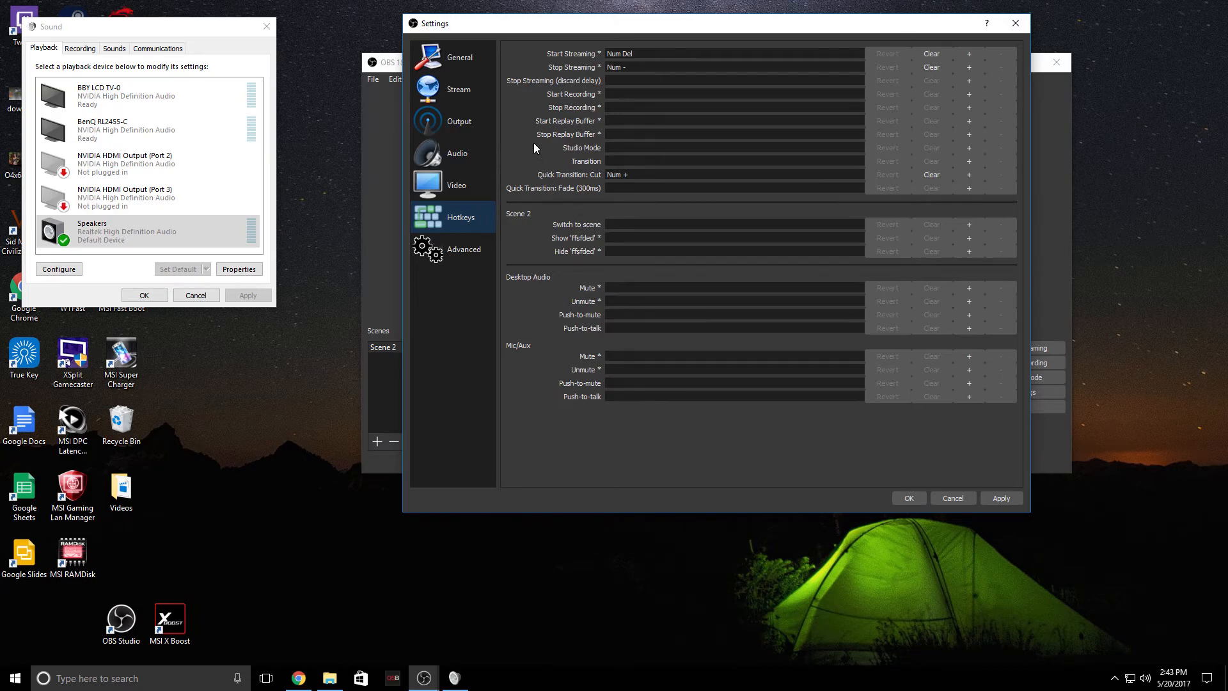
{"action": "left_click", "coordinate": [457, 248]}
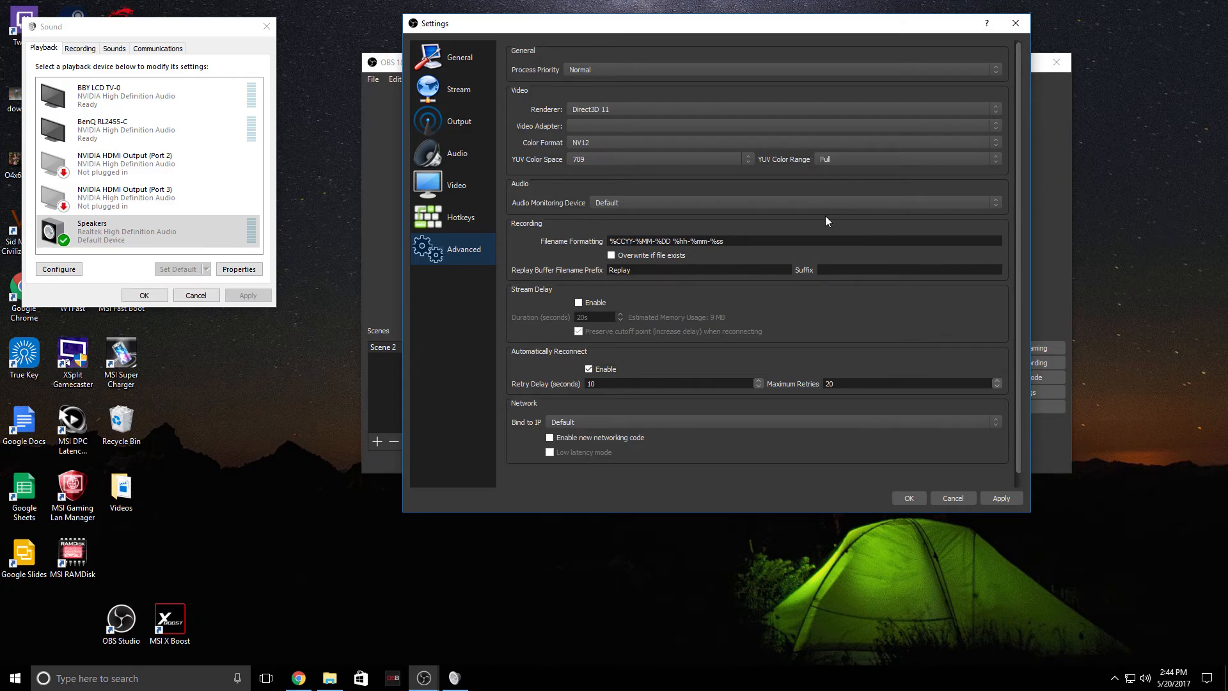
Open the Stream settings page and review the stream type and streaming service options
{"action": "left_click", "coordinate": [456, 96]}
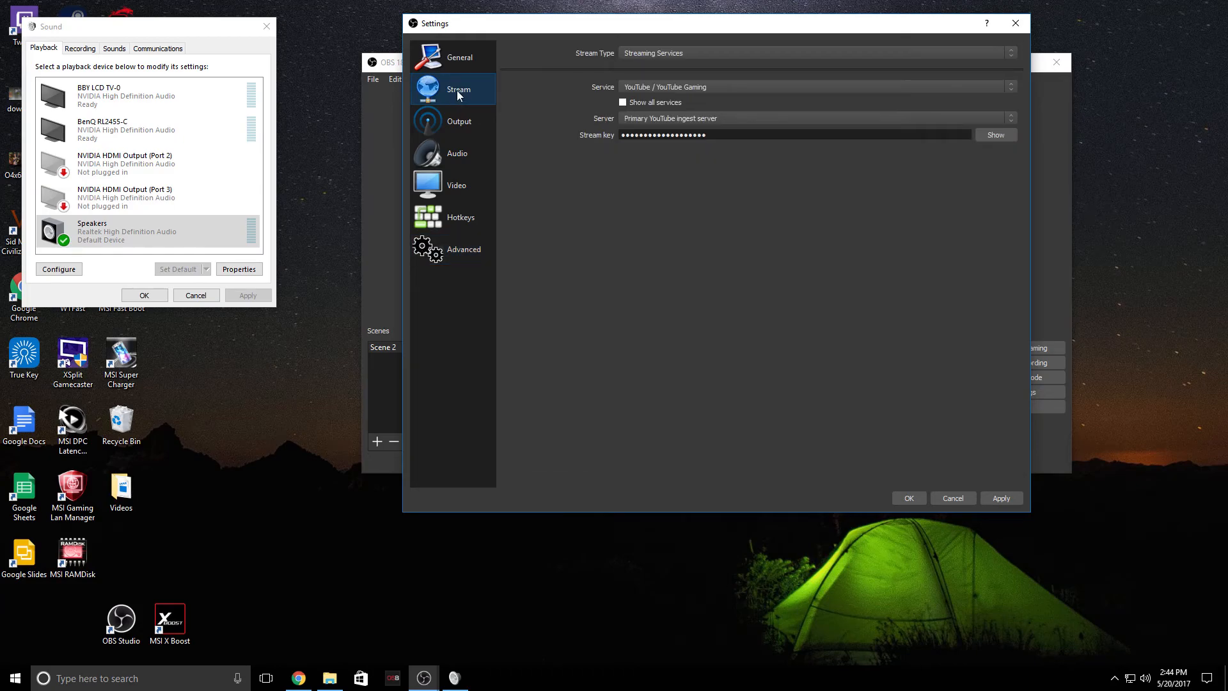
{"action": "left_click", "coordinate": [678, 54]}
{"action": "left_click", "coordinate": [682, 65]}
{"action": "left_click", "coordinate": [690, 89]}
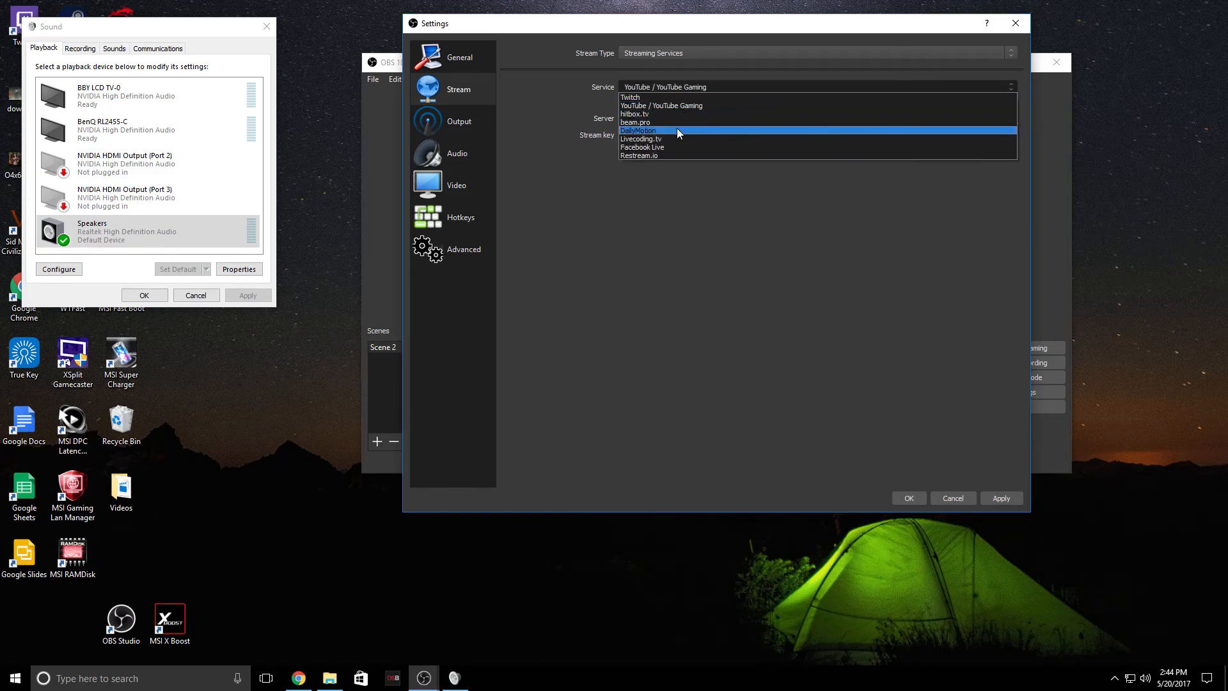
{"action": "left_click", "coordinate": [669, 215]}
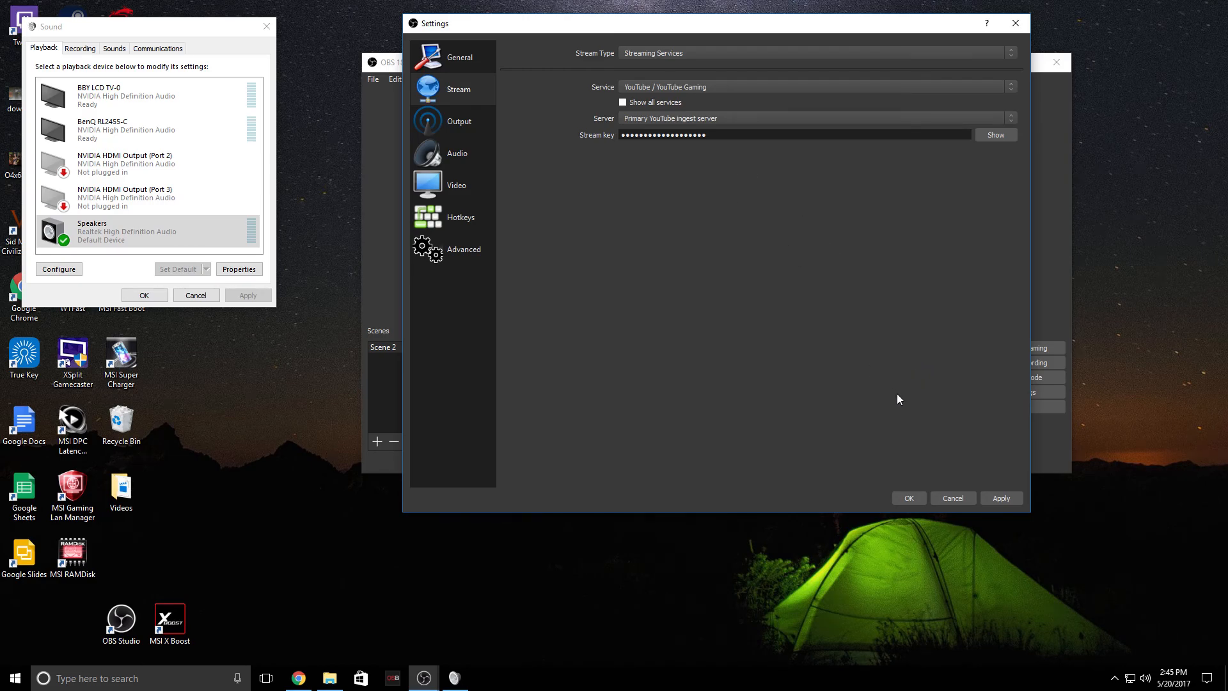
Browse through each settings page in turn from General to Advanced
{"action": "left_click", "coordinate": [481, 61]}
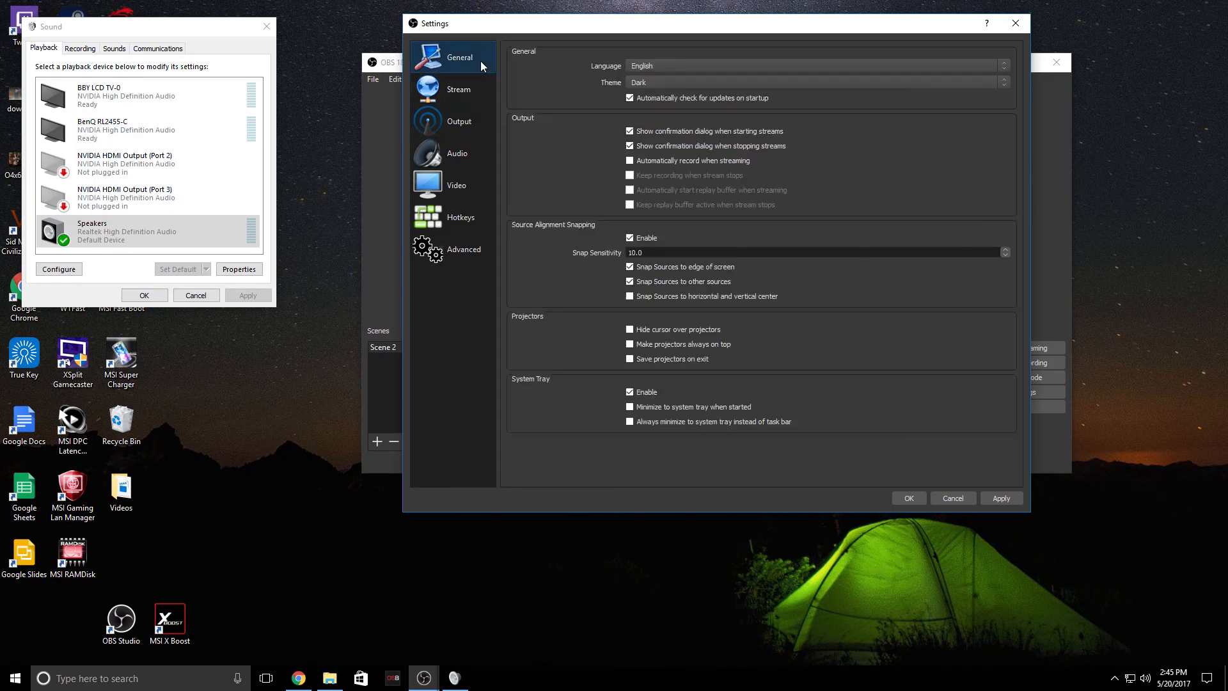
{"action": "left_click", "coordinate": [471, 92]}
{"action": "left_click", "coordinate": [466, 127]}
{"action": "left_click", "coordinate": [454, 153]}
{"action": "left_click", "coordinate": [453, 185]}
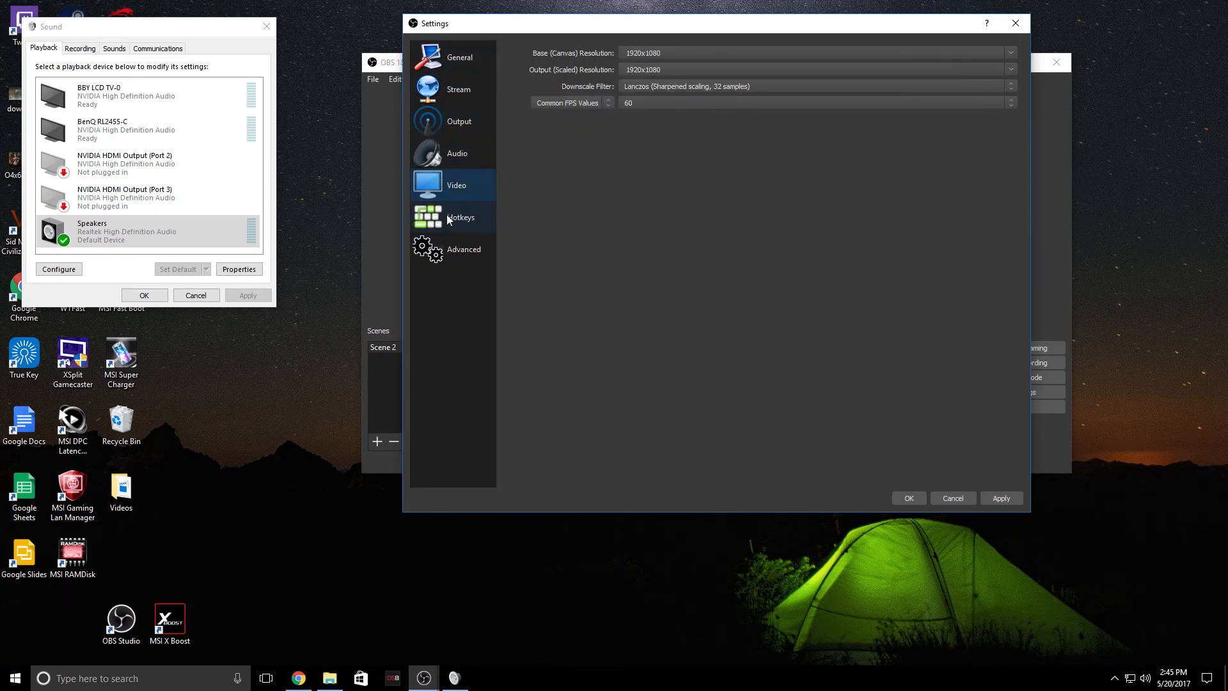
{"action": "left_click", "coordinate": [447, 224]}
{"action": "left_click", "coordinate": [440, 248]}
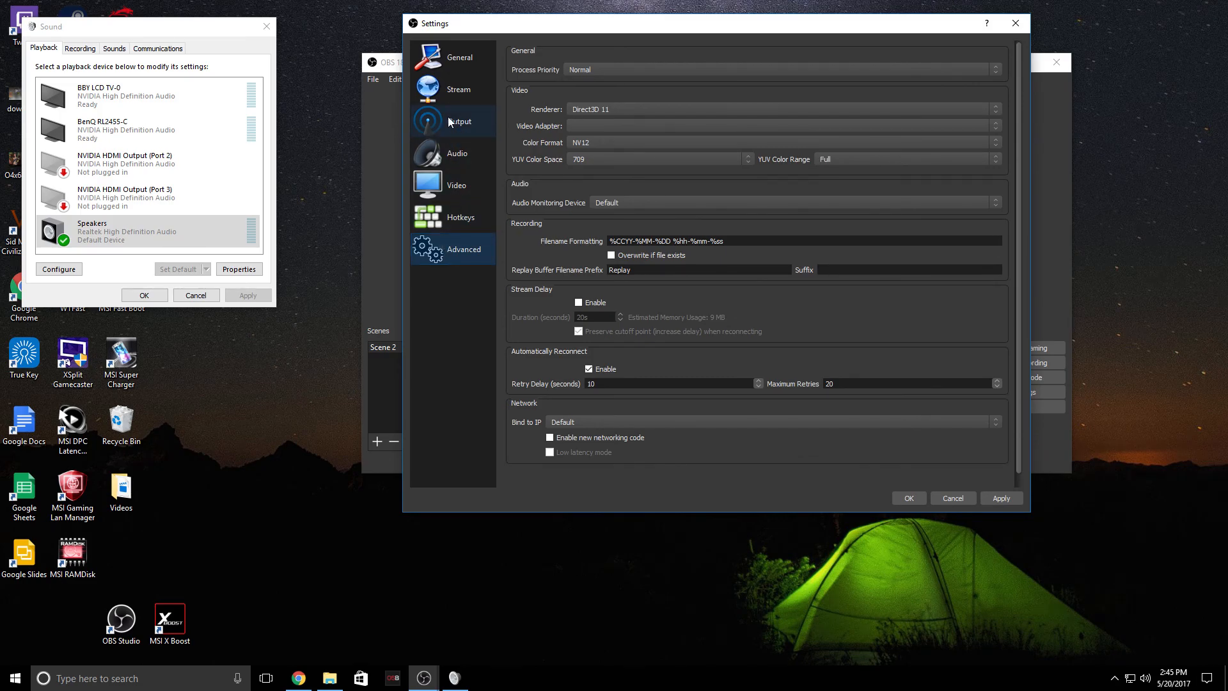